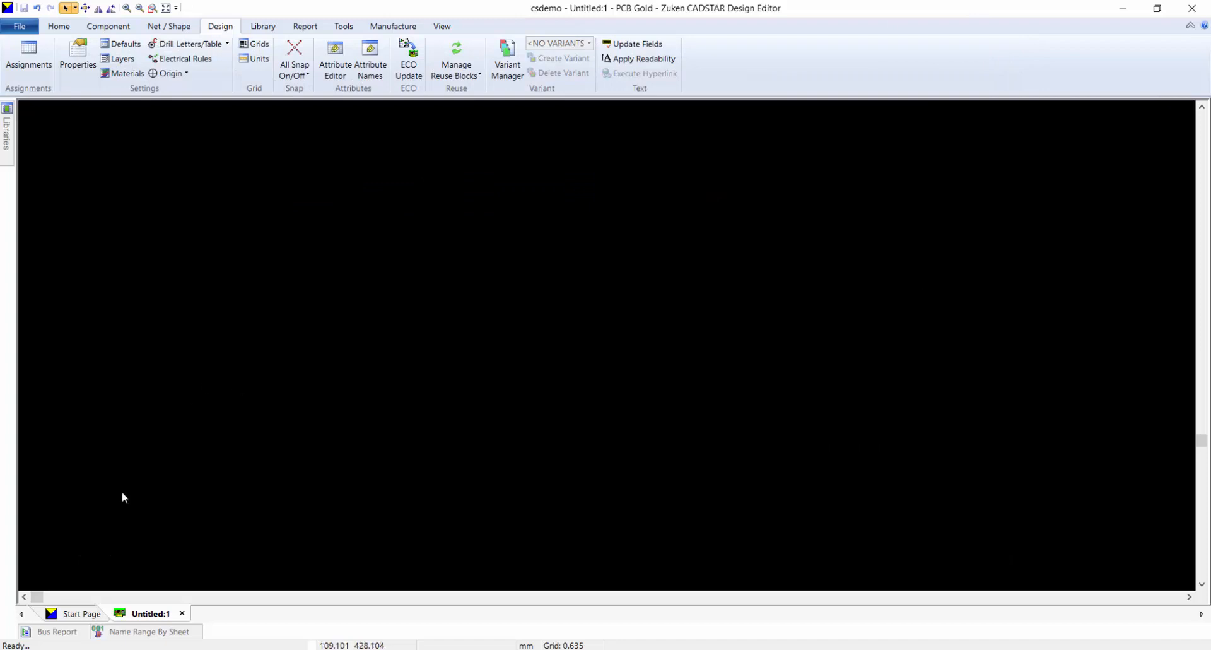
Step: Open the pad assignments of the PCB component library pcb.lib from the Start Page
click(82, 613)
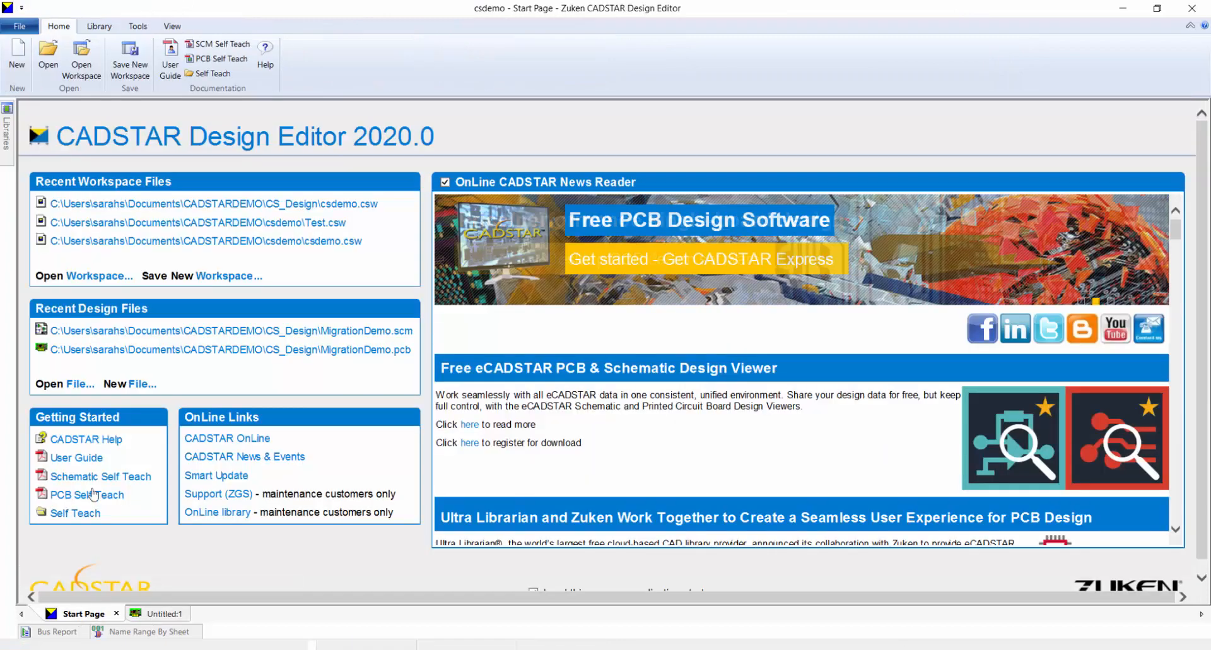
click(90, 29)
click(73, 58)
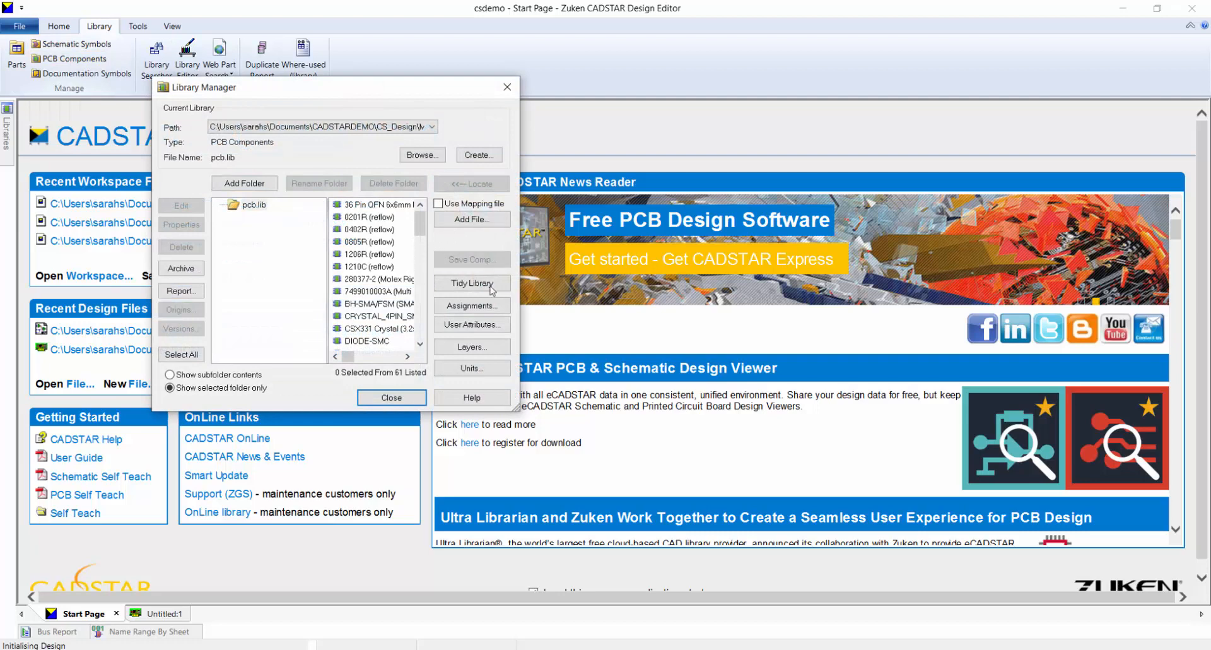
click(472, 305)
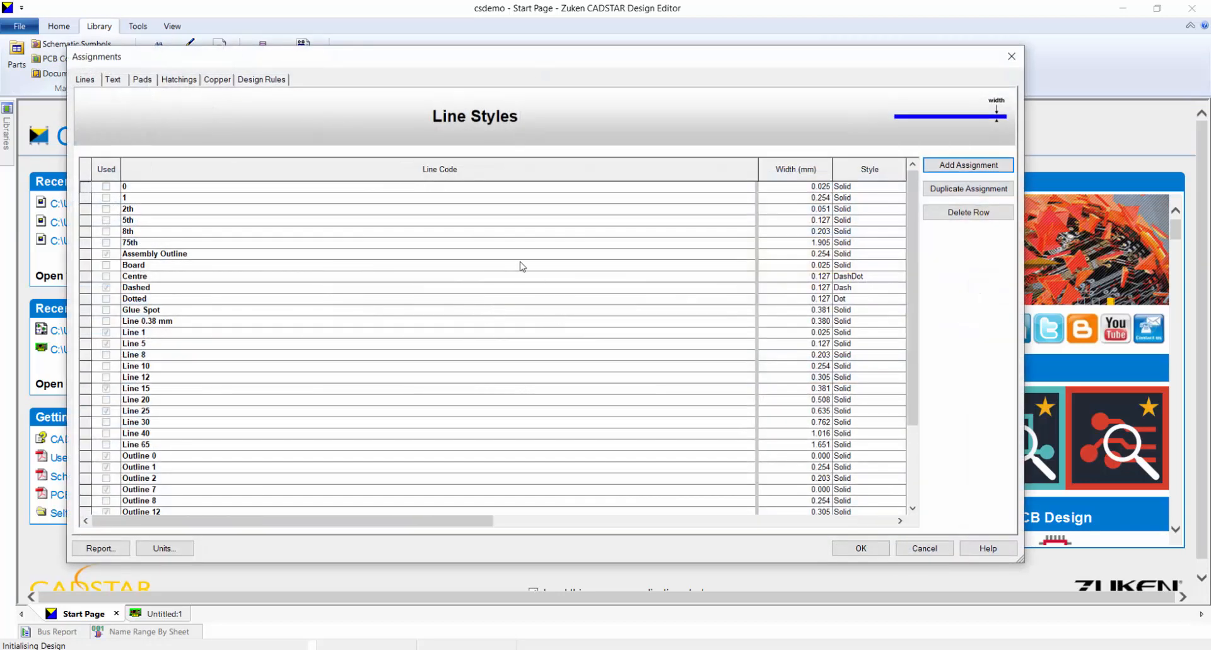
click(140, 79)
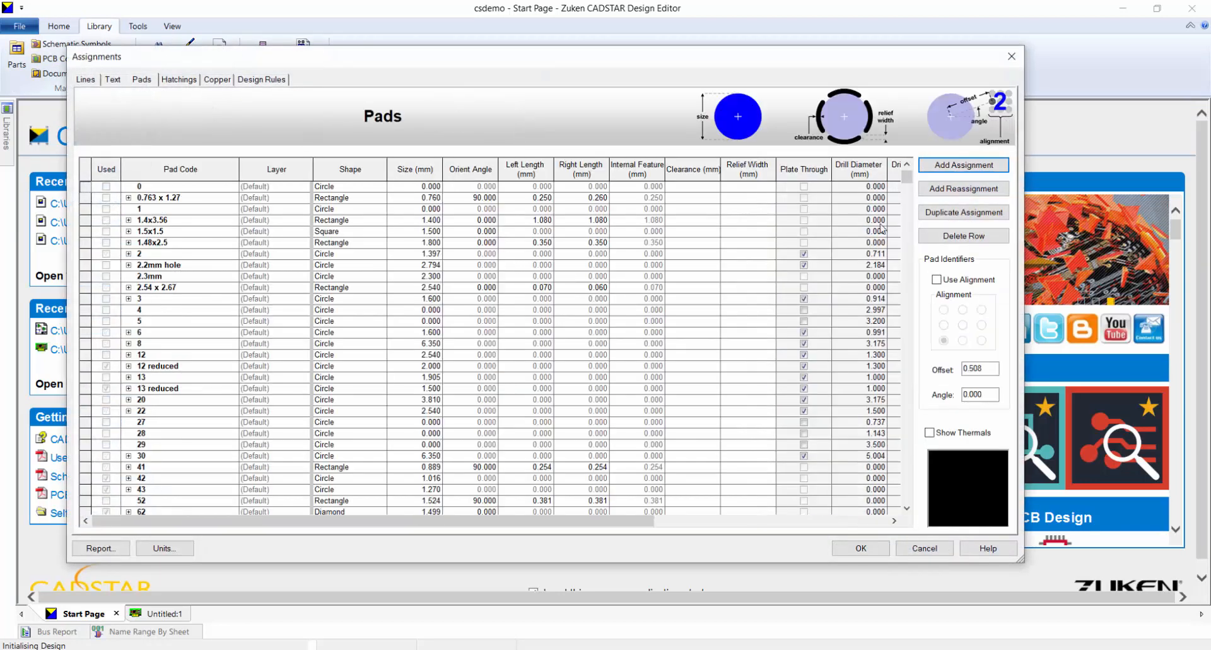
Step: Add a pad assignment at the end of the pad list with the pad code Via_C40d20
drag(906, 178, 886, 502)
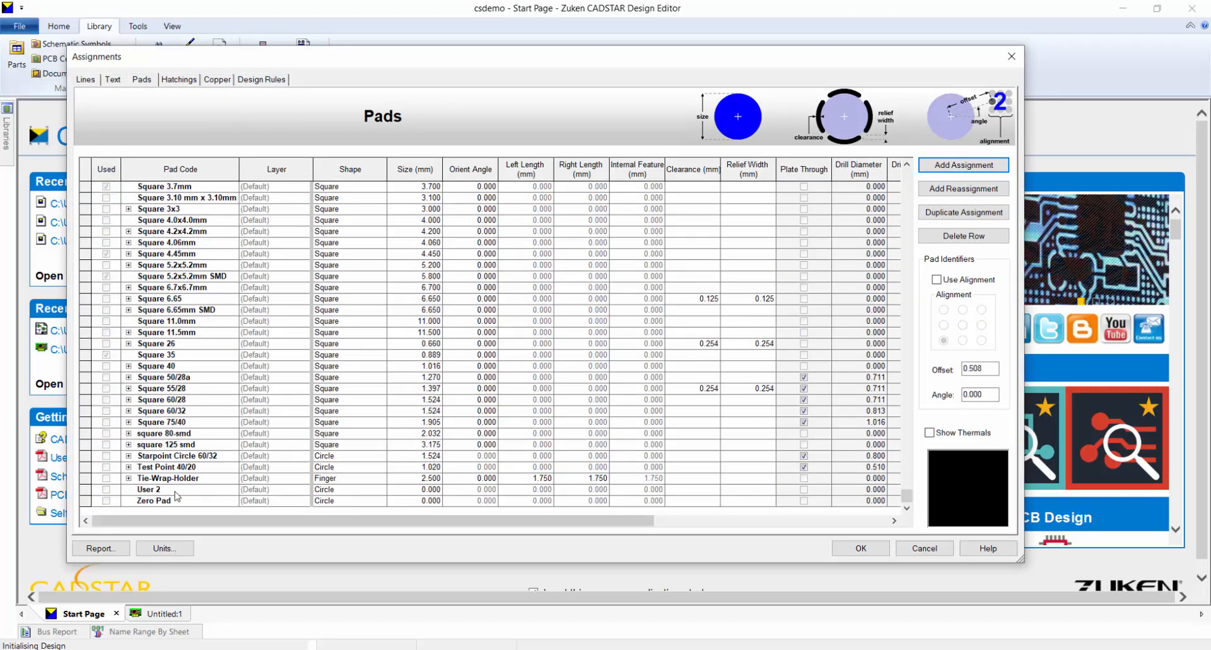
click(91, 500)
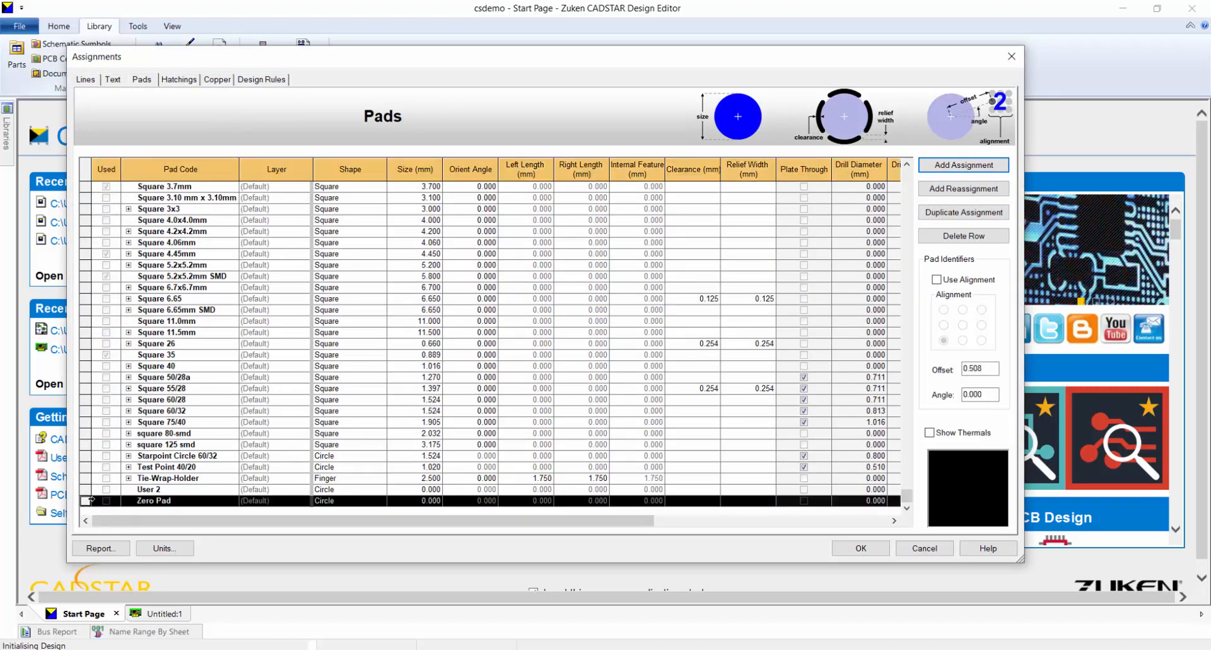
click(195, 501)
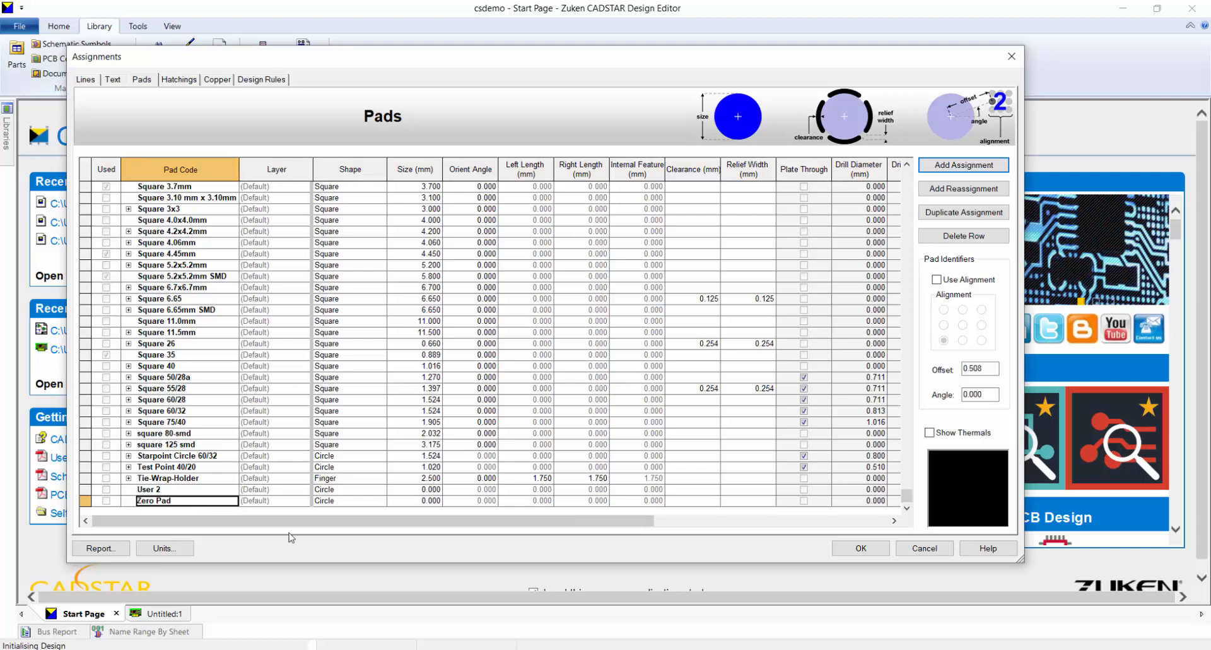
click(977, 166)
text(V)
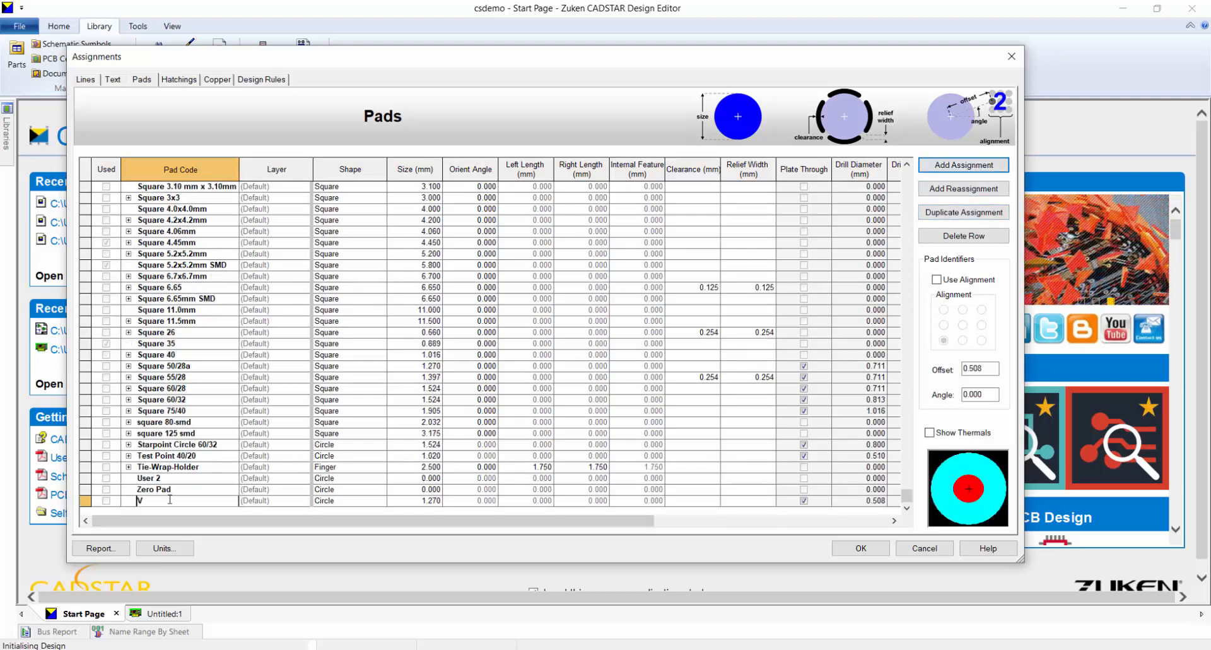
text(ia)
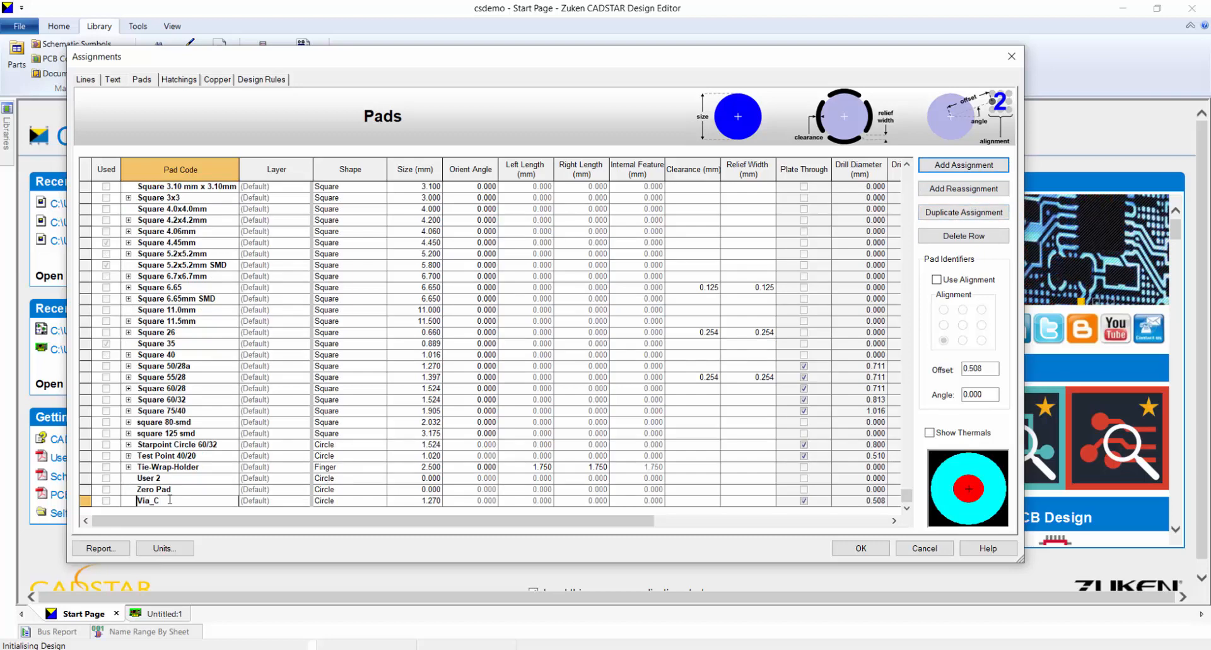
text(_C40d20)
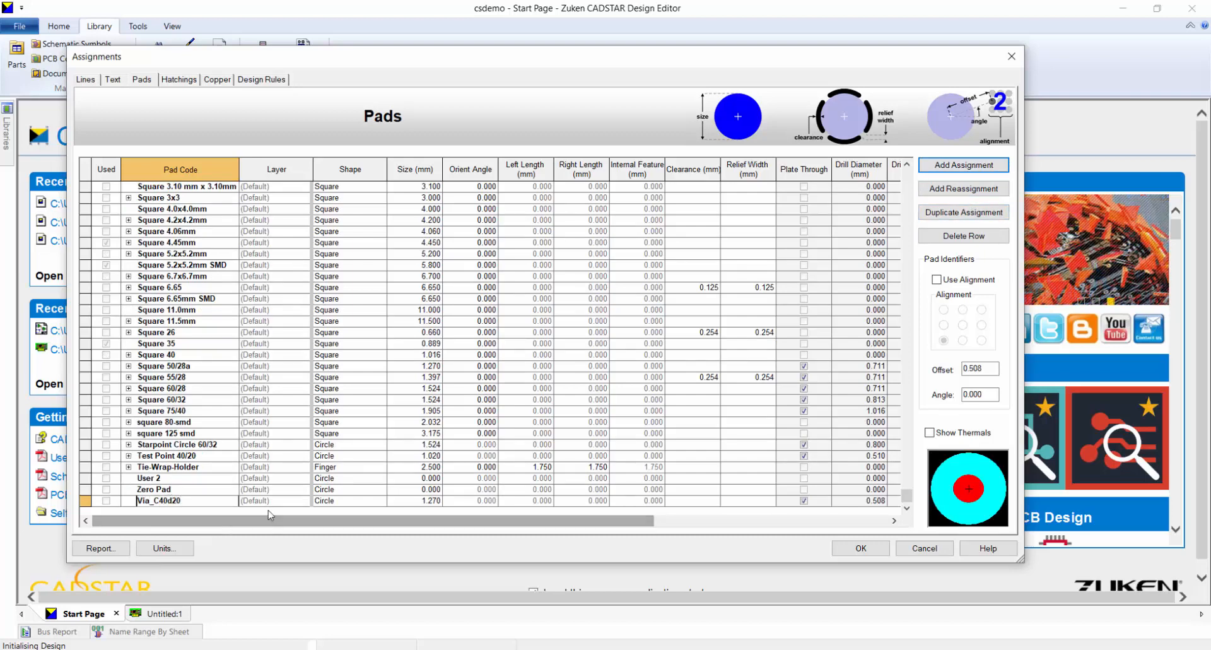
Step: Set the Via_C40d20 pad size to 1.016 mm and its drill diameter to 0.508 mm, and accept the assignments
click(422, 504)
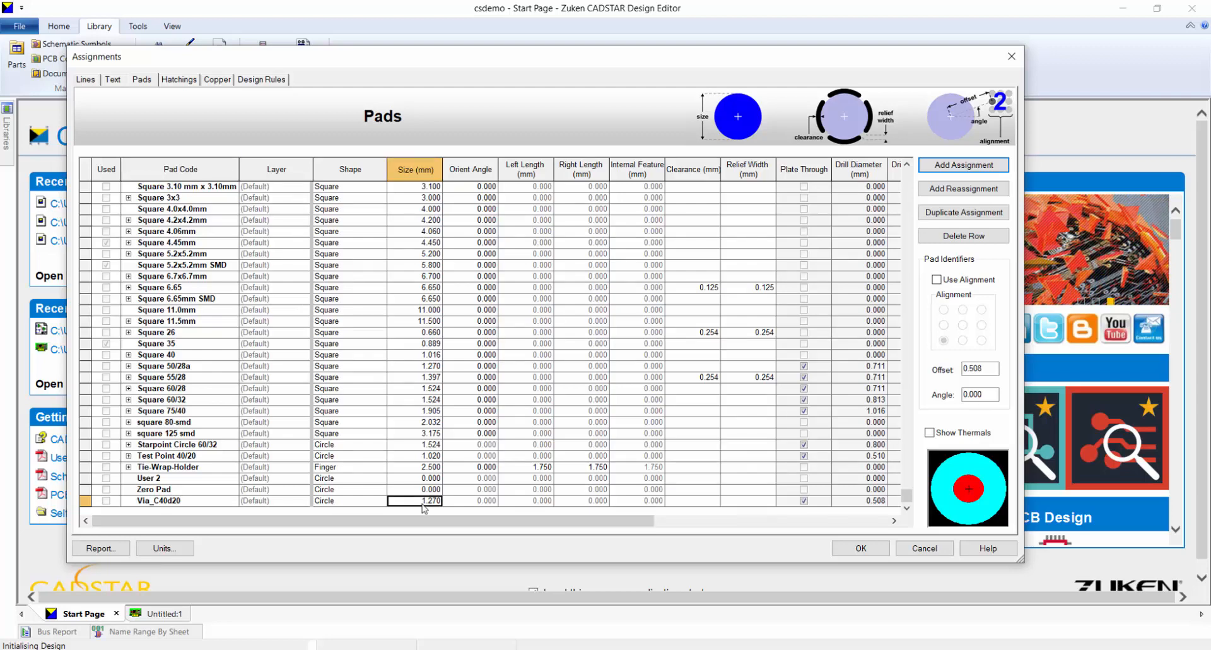
text(1.0)
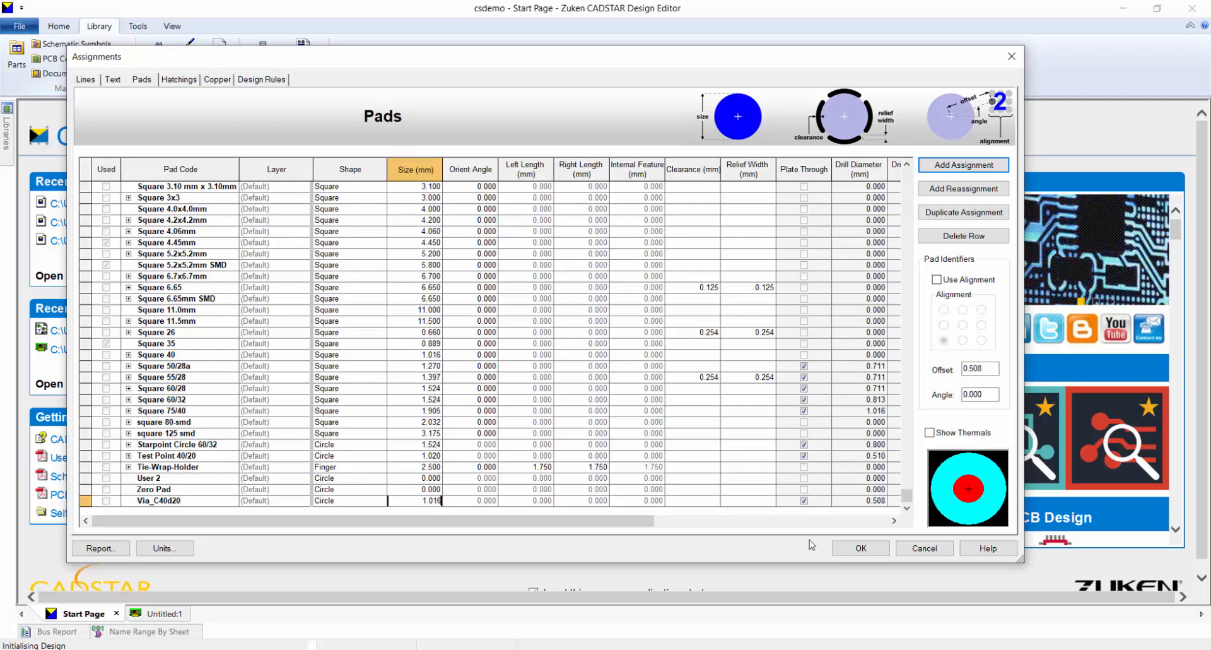
click(871, 501)
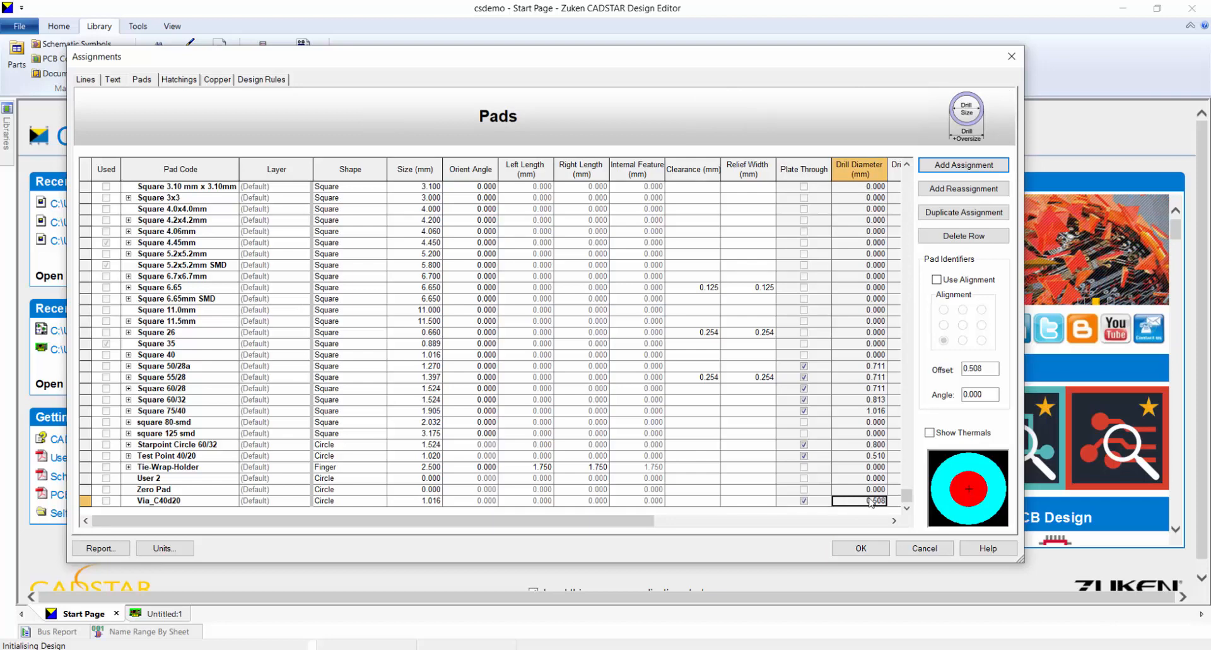
text(0.508)
click(874, 548)
Step: Delete the library's inner electrical layers Sig 3, DGND, 3V3_VDDP, 1V8_DDR, GND2 and Sig 2
click(474, 347)
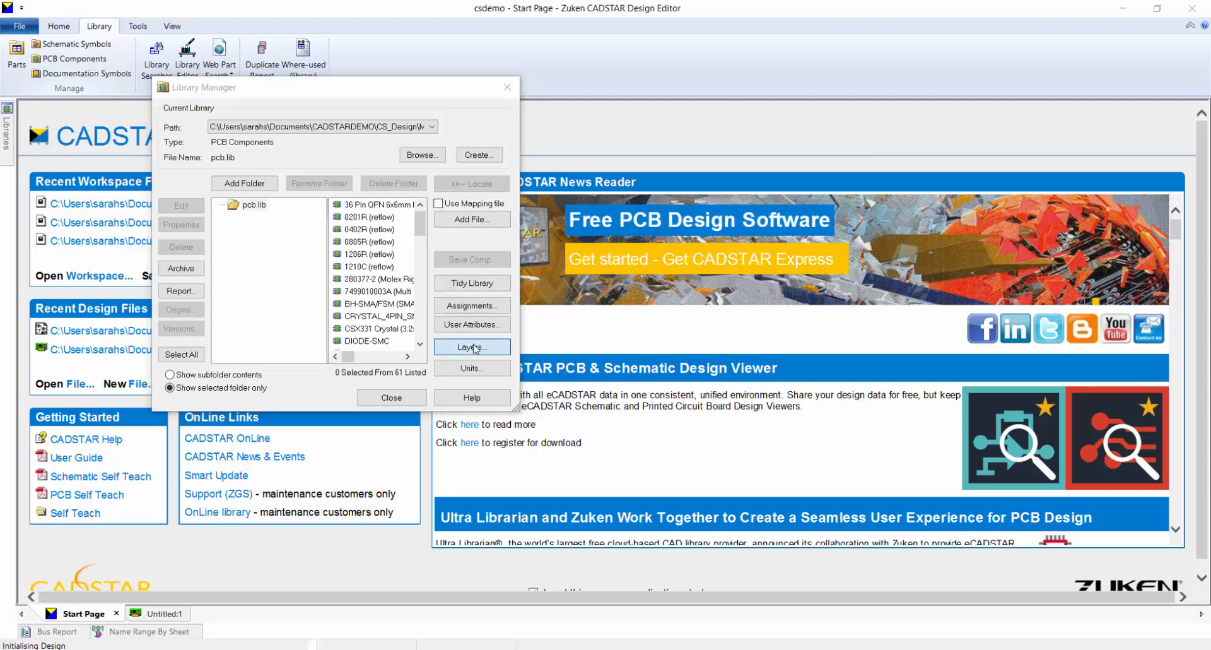
drag(265, 350, 268, 407)
click(948, 201)
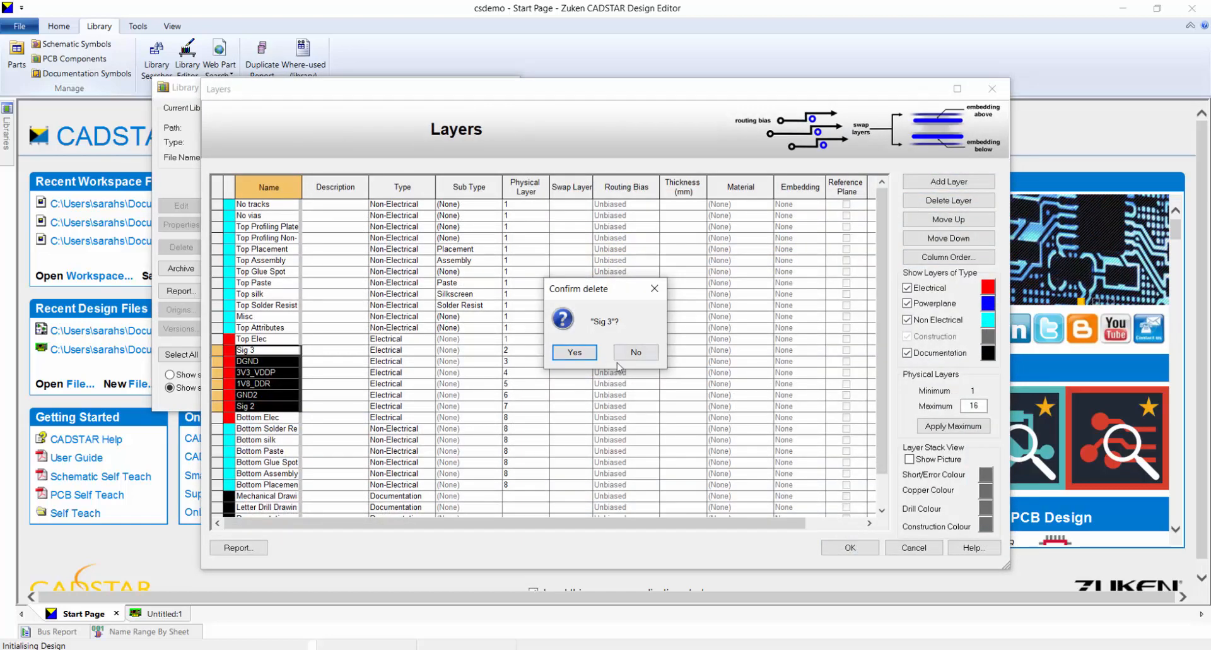
click(585, 355)
click(586, 355)
click(586, 355)
click(585, 356)
click(585, 355)
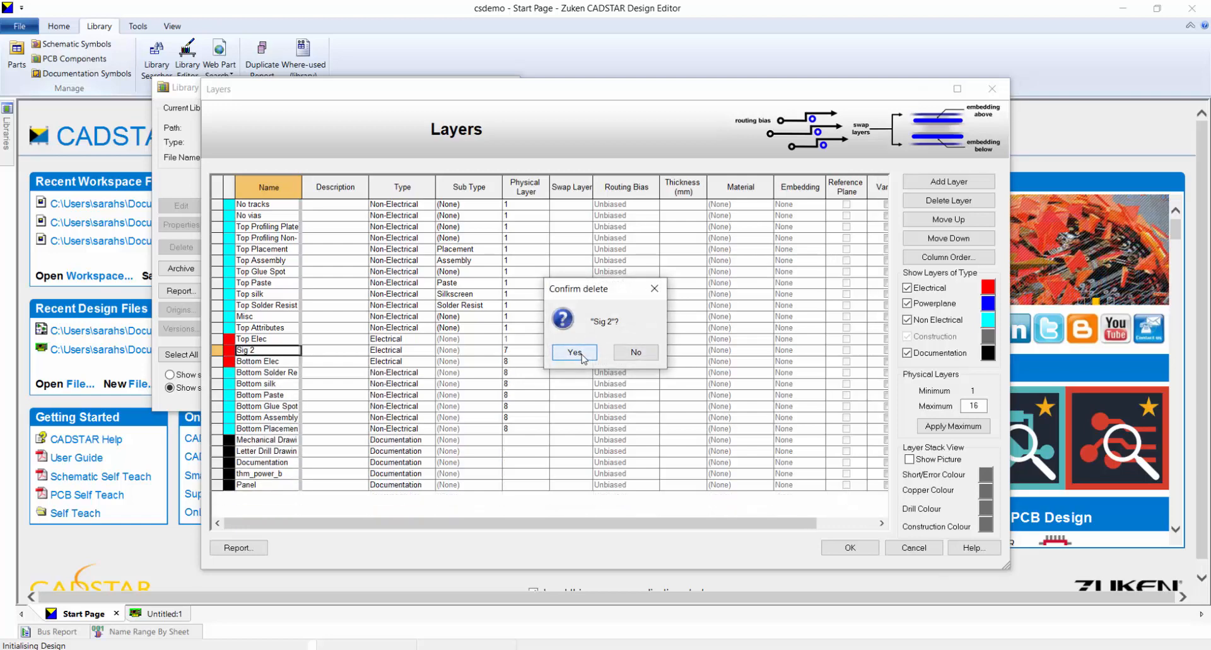
click(585, 355)
Step: Add a layer below Top Elec, set its type to Electrical and name it Inner
click(218, 339)
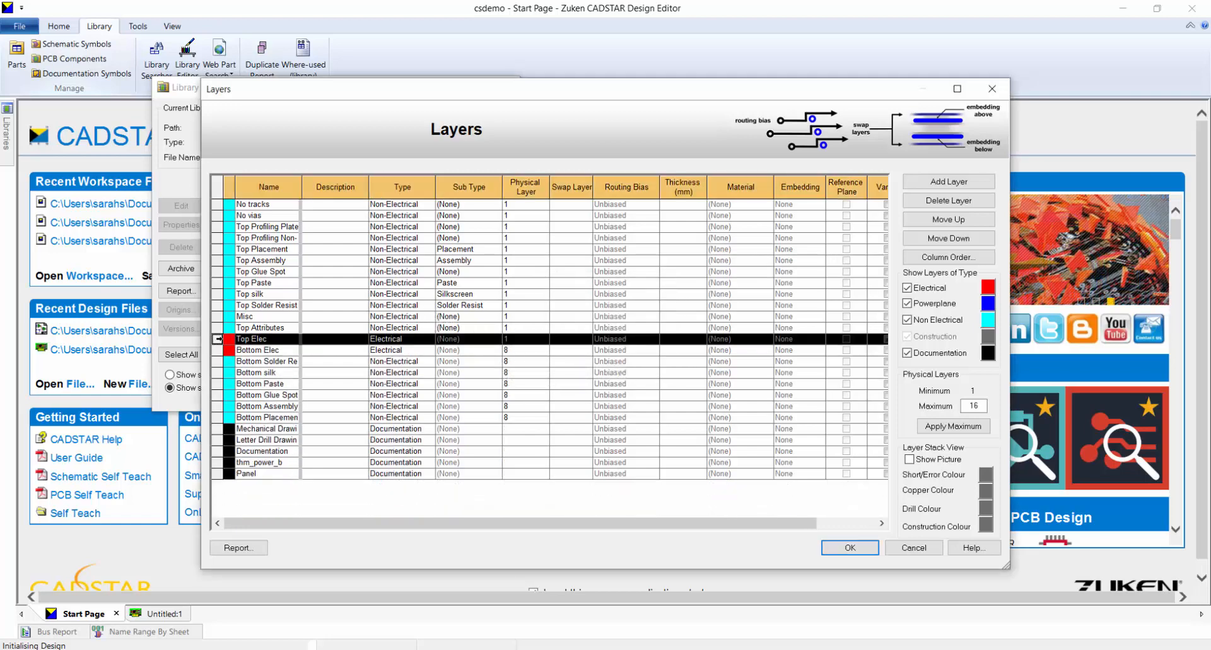
click(949, 181)
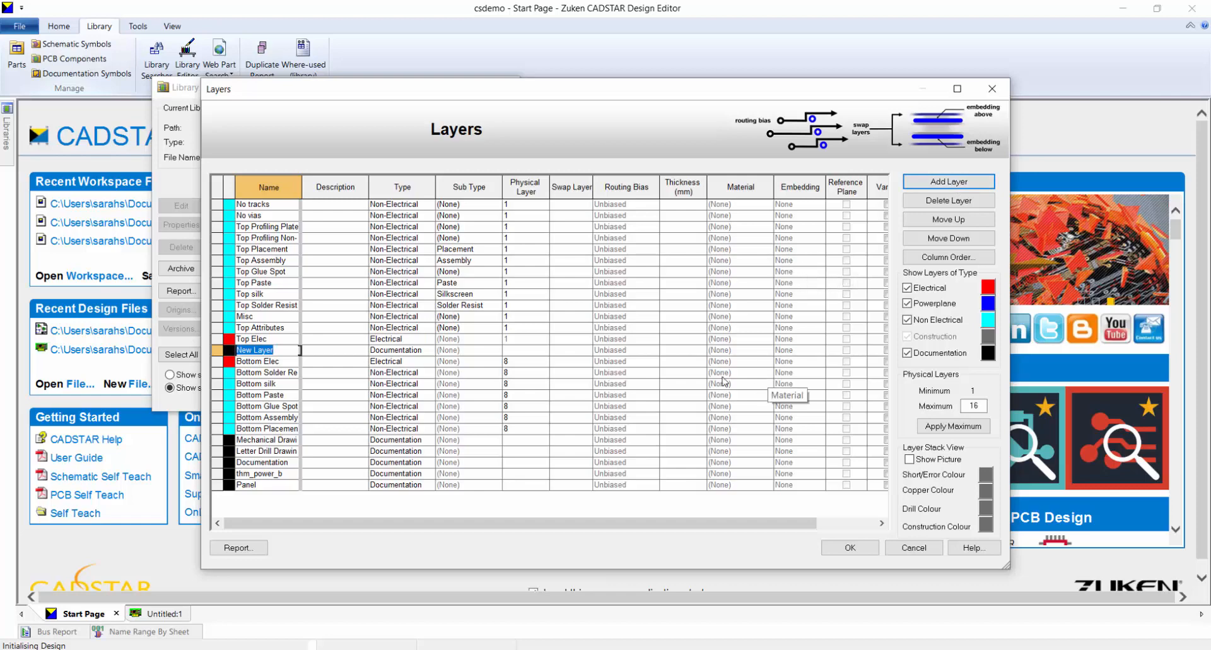
click(404, 350)
click(430, 350)
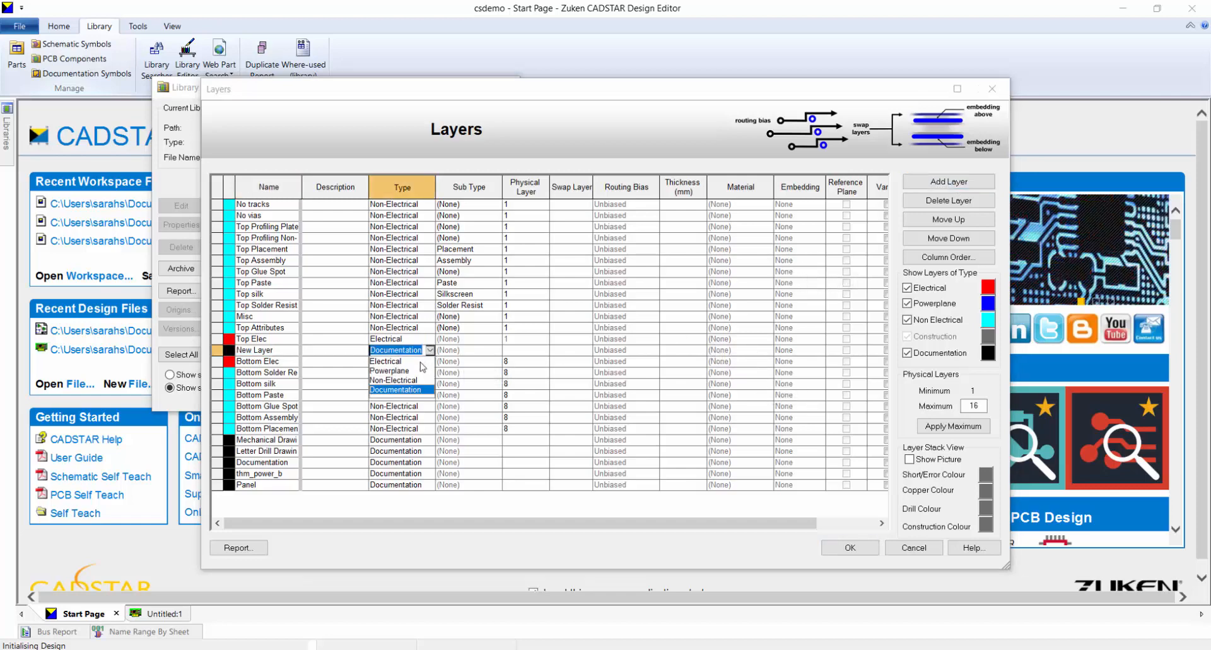
click(404, 360)
click(620, 351)
click(275, 352)
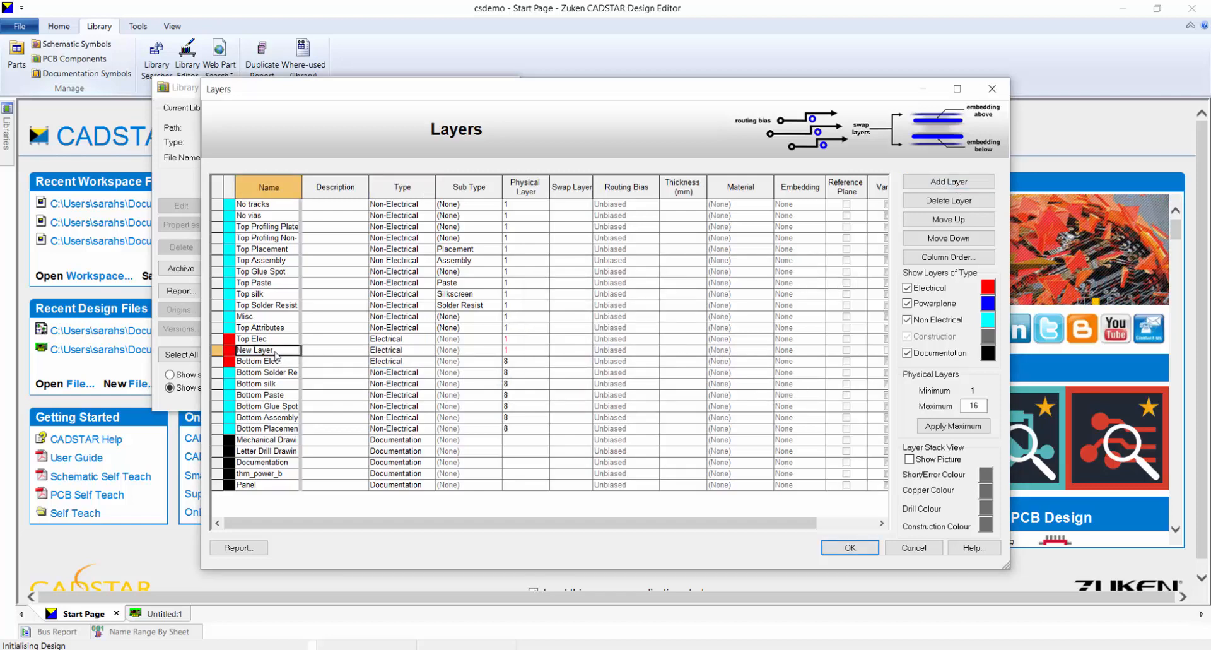
click(275, 352)
key(BackSpace)
key(BackSpace)
key(BackSpace)
key(BackSpace)
key(BackSpace)
key(BackSpace)
key(BackSpace)
key(BackSpace)
key(BackSpace)
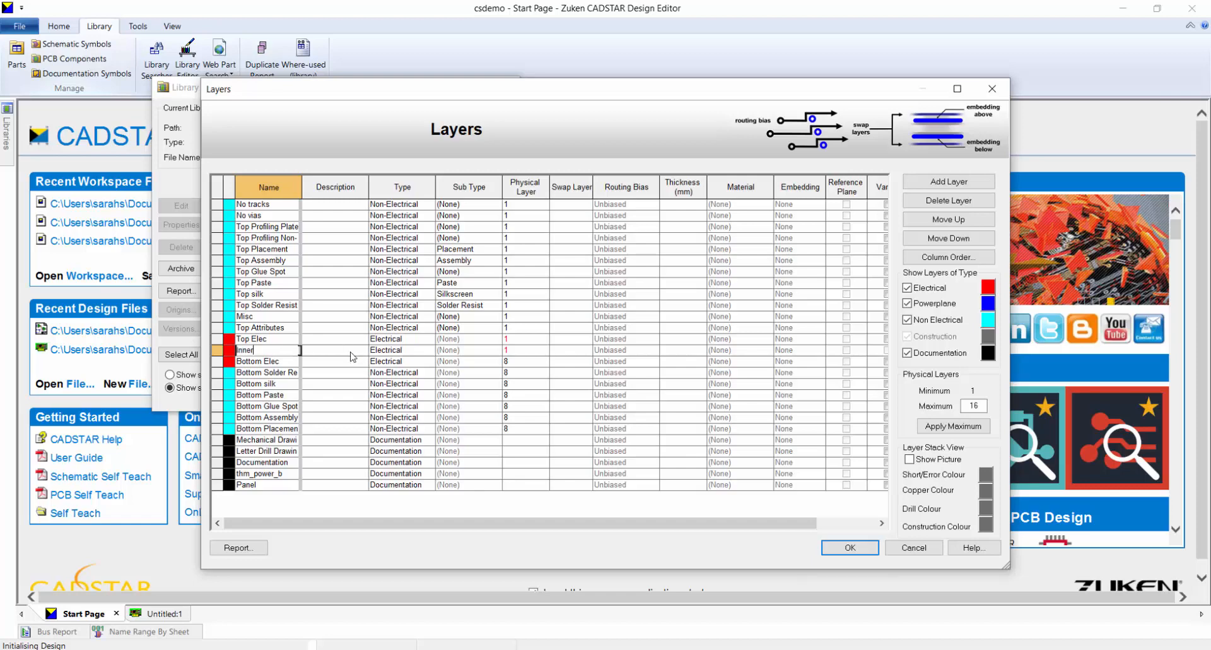
key(Return)
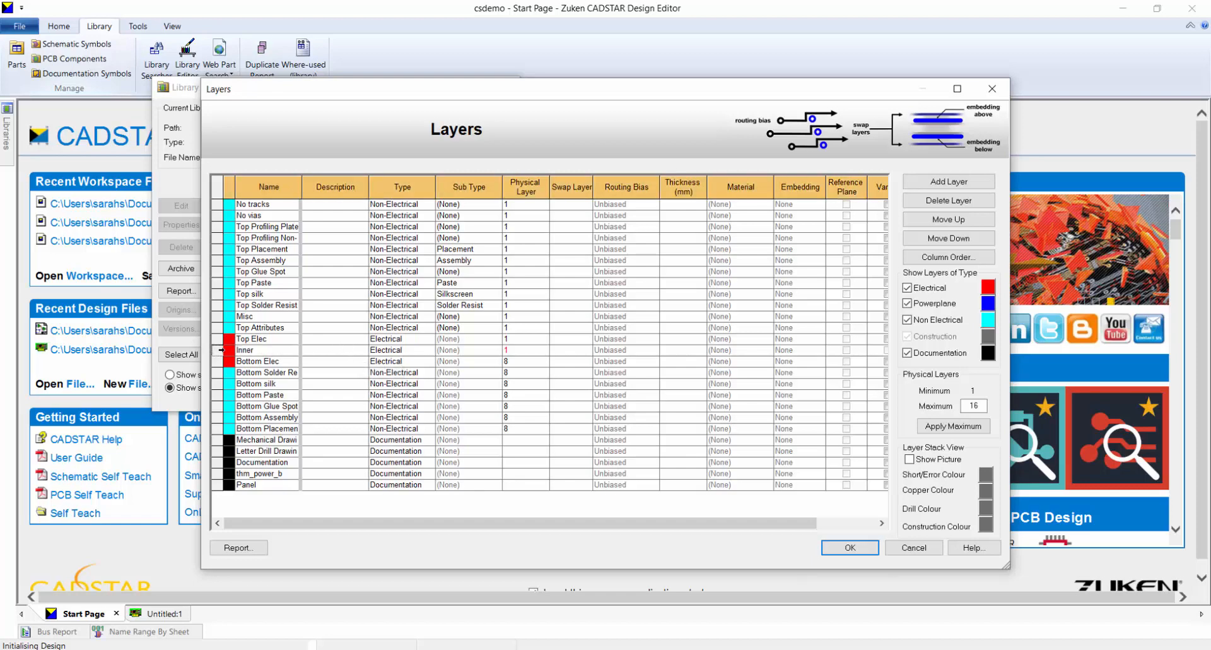
Step: Add another layer below Inner, name it Inner_Suppressed and set its type to Electrical
click(949, 181)
text(Inner_Su)
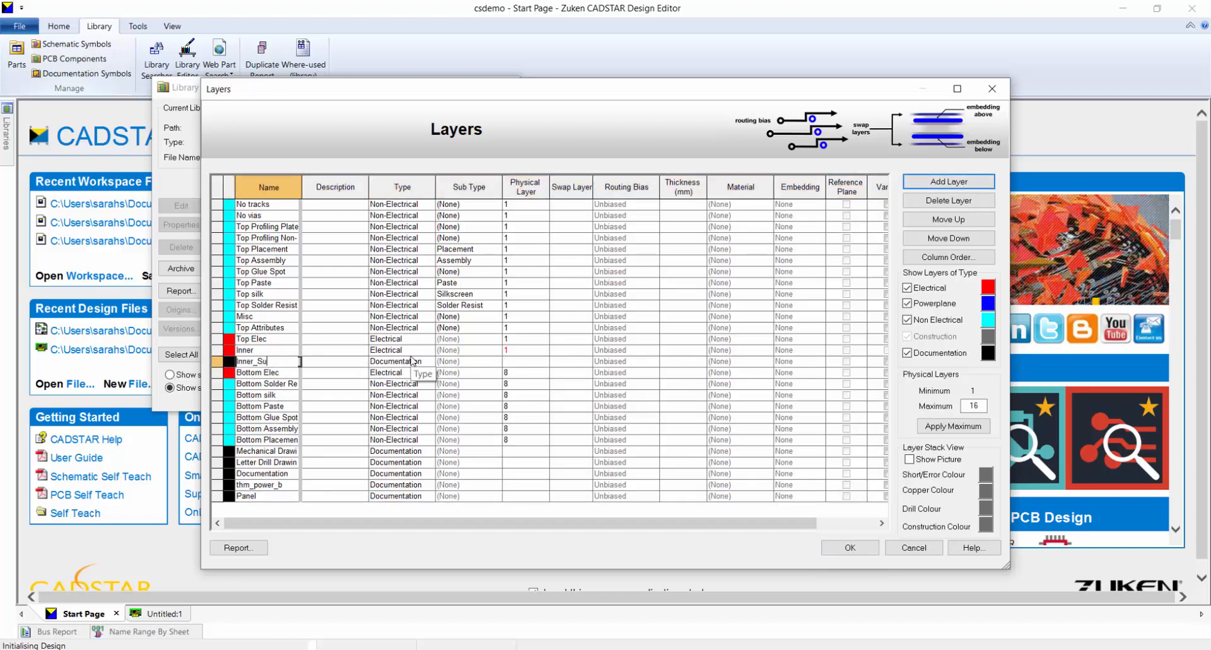
text(ppressed)
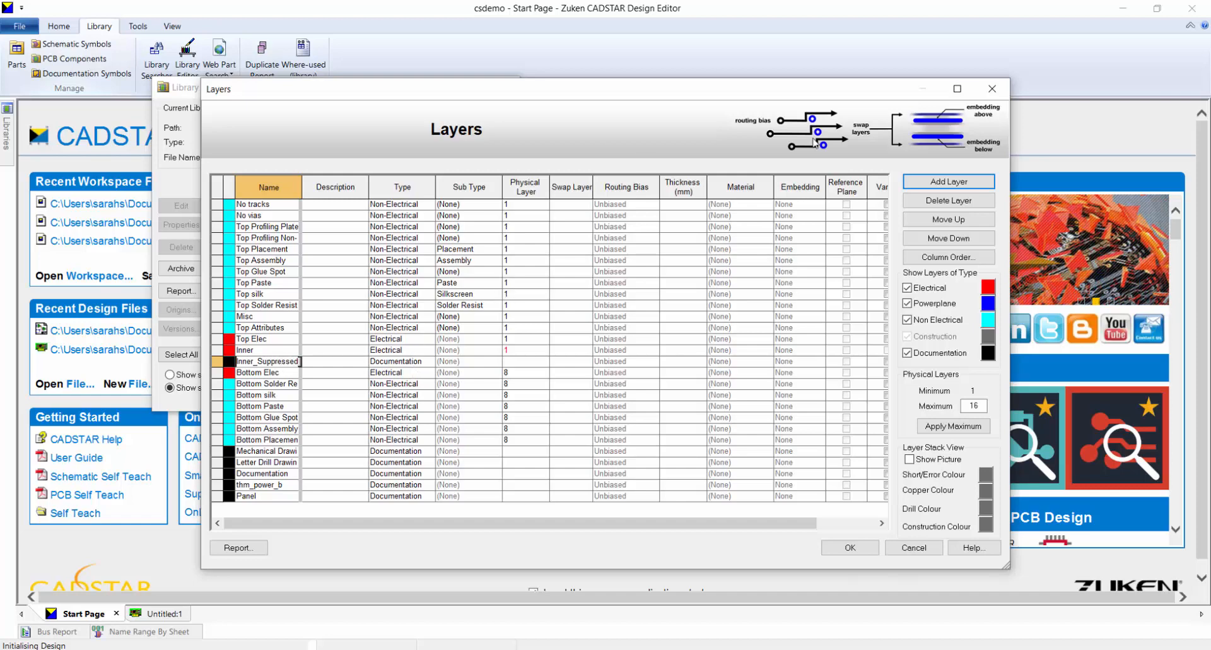
click(396, 362)
click(429, 362)
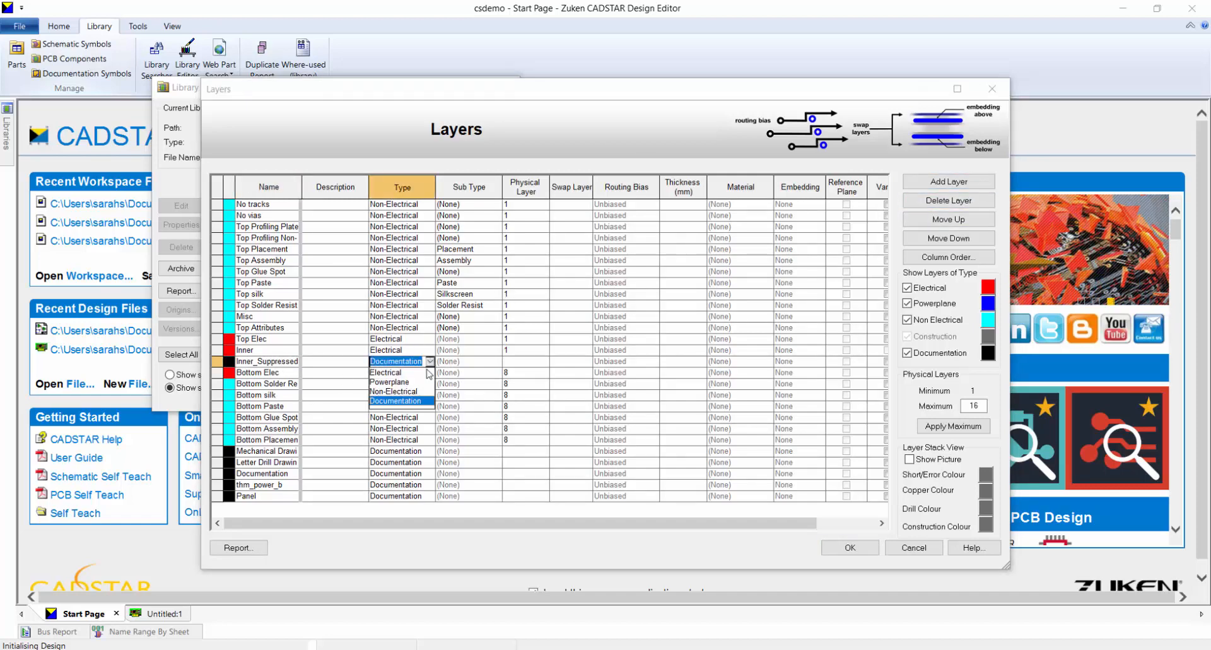
click(392, 372)
click(603, 367)
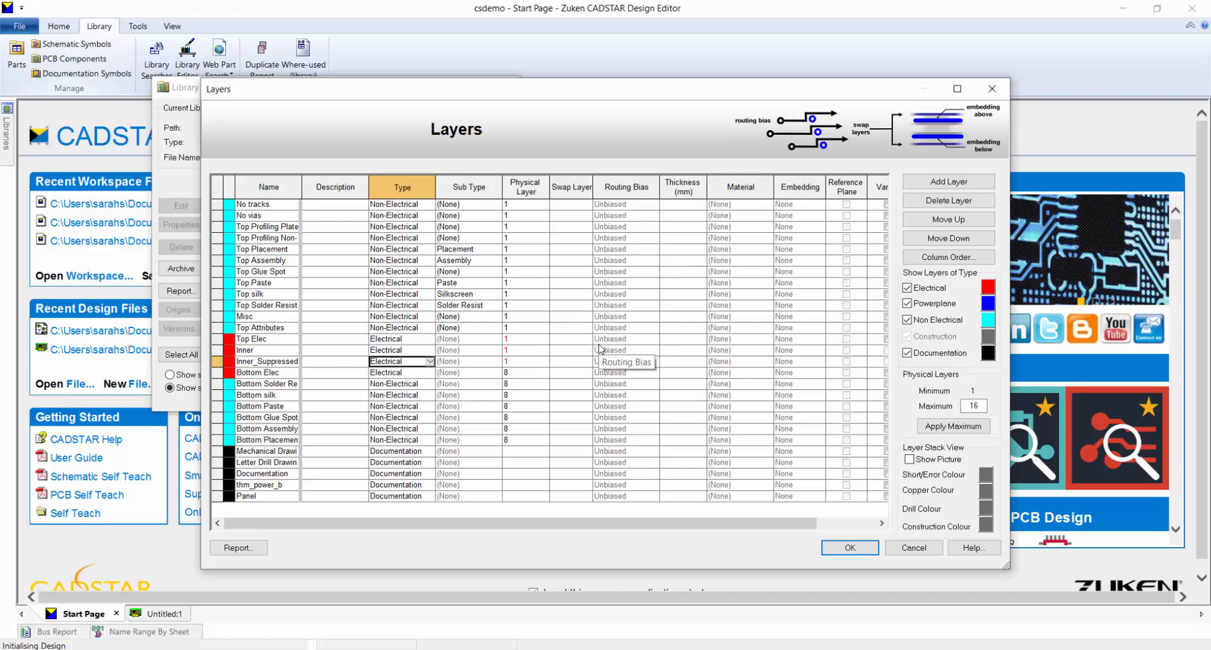
Step: Assign physical layer 2 to Inner and 3 to Inner_Suppressed, accept the layers and close the Library Manager
click(541, 351)
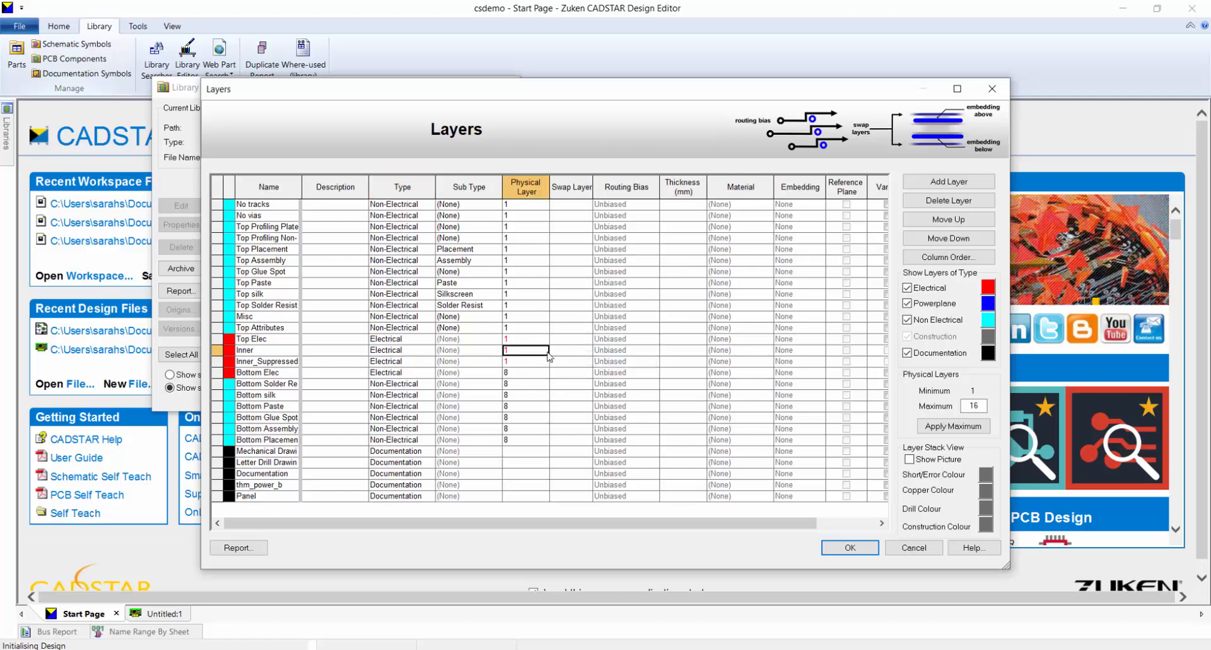
text(2)
click(531, 360)
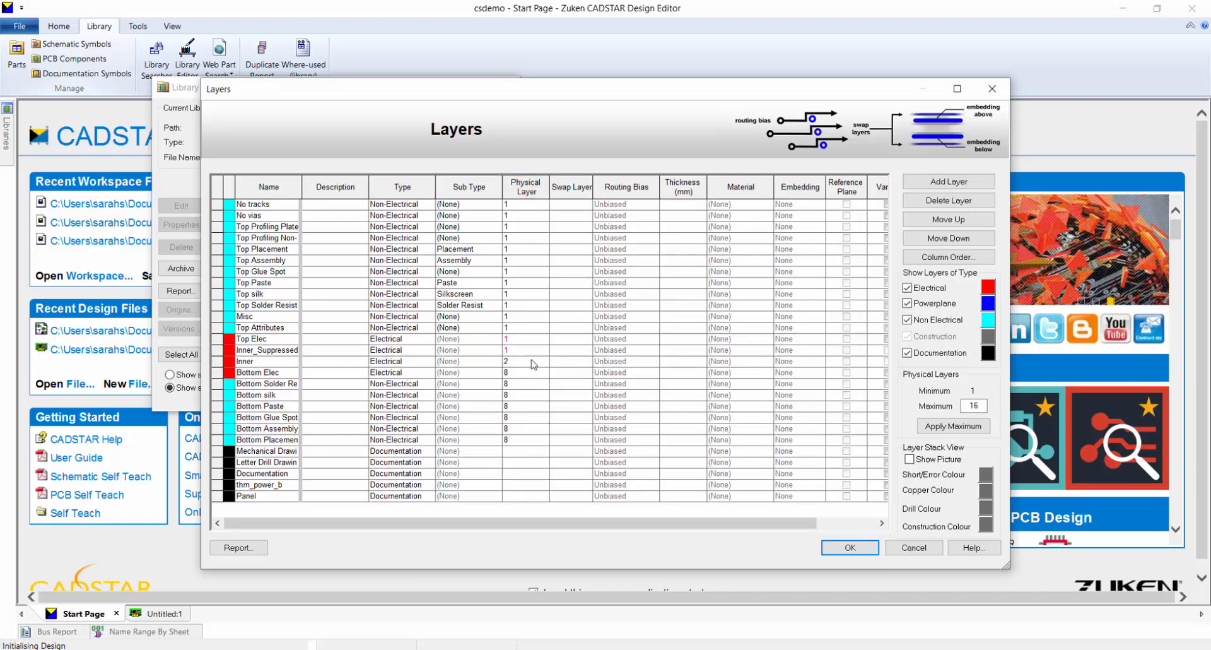
click(531, 353)
text(3)
click(532, 360)
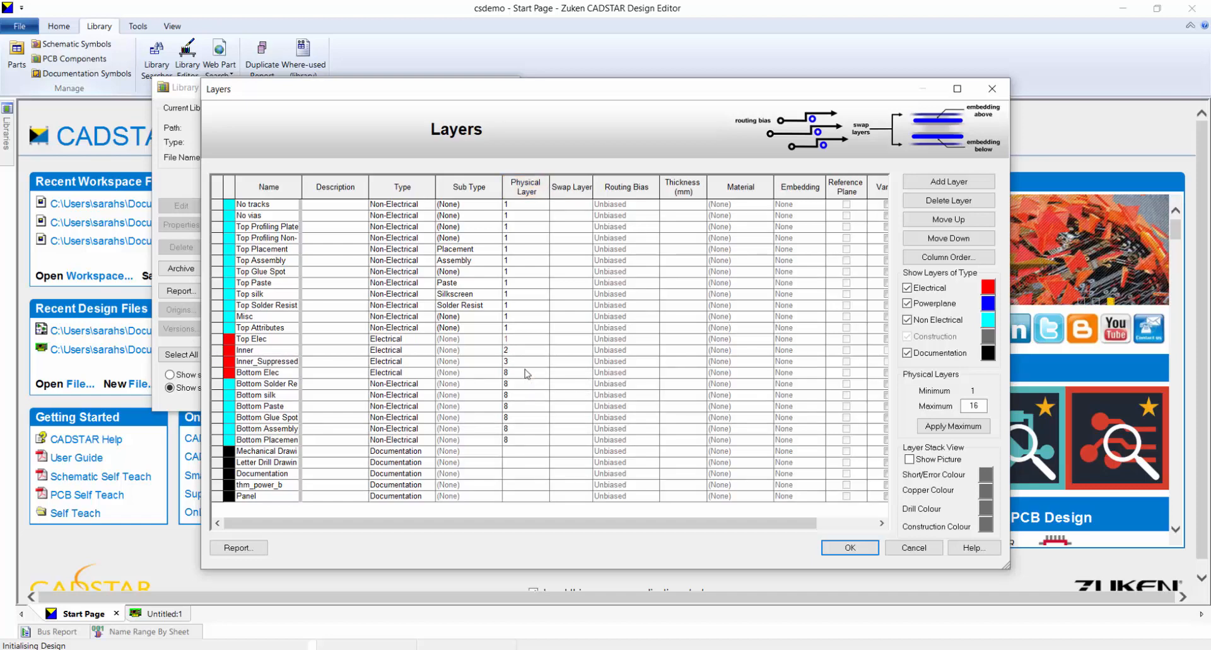
click(869, 548)
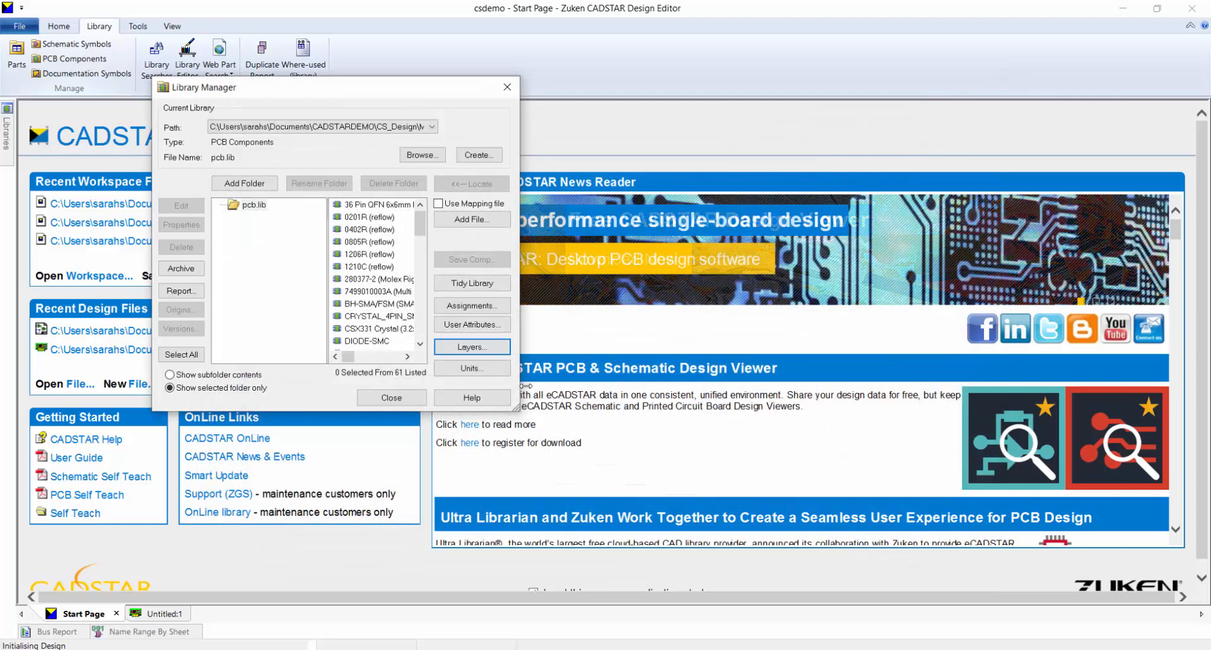
click(391, 398)
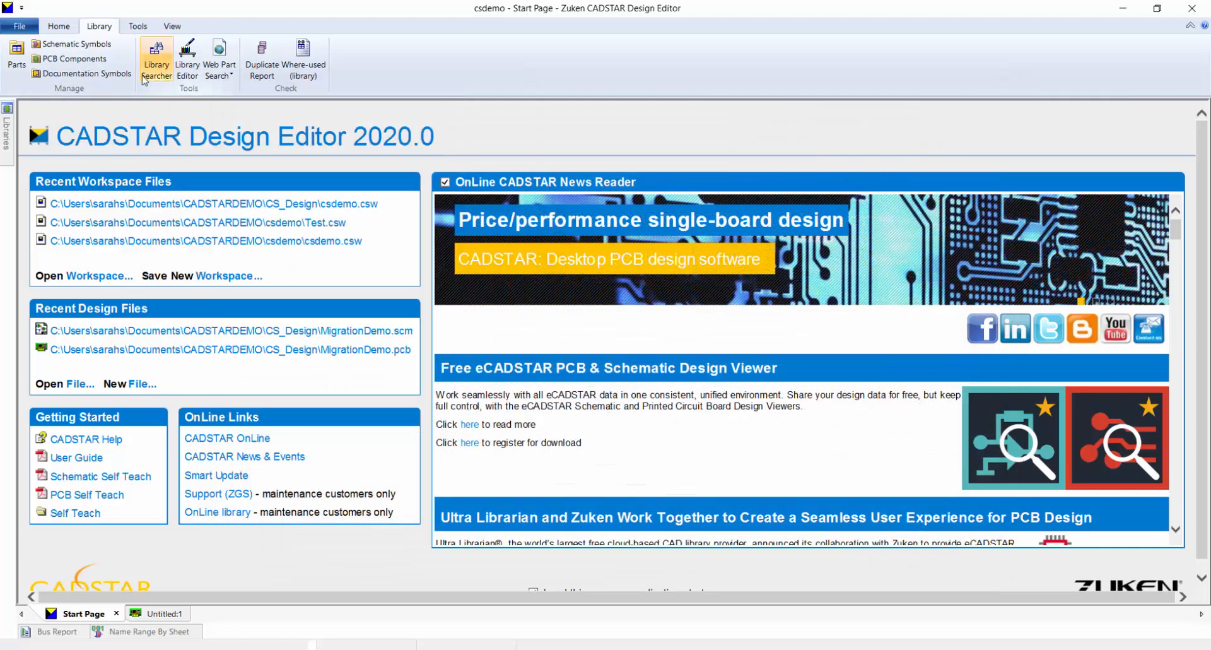
Step: Export the PCB component library in PCB Archive format to pcb.cpa and close the Library Manager
click(95, 65)
click(202, 270)
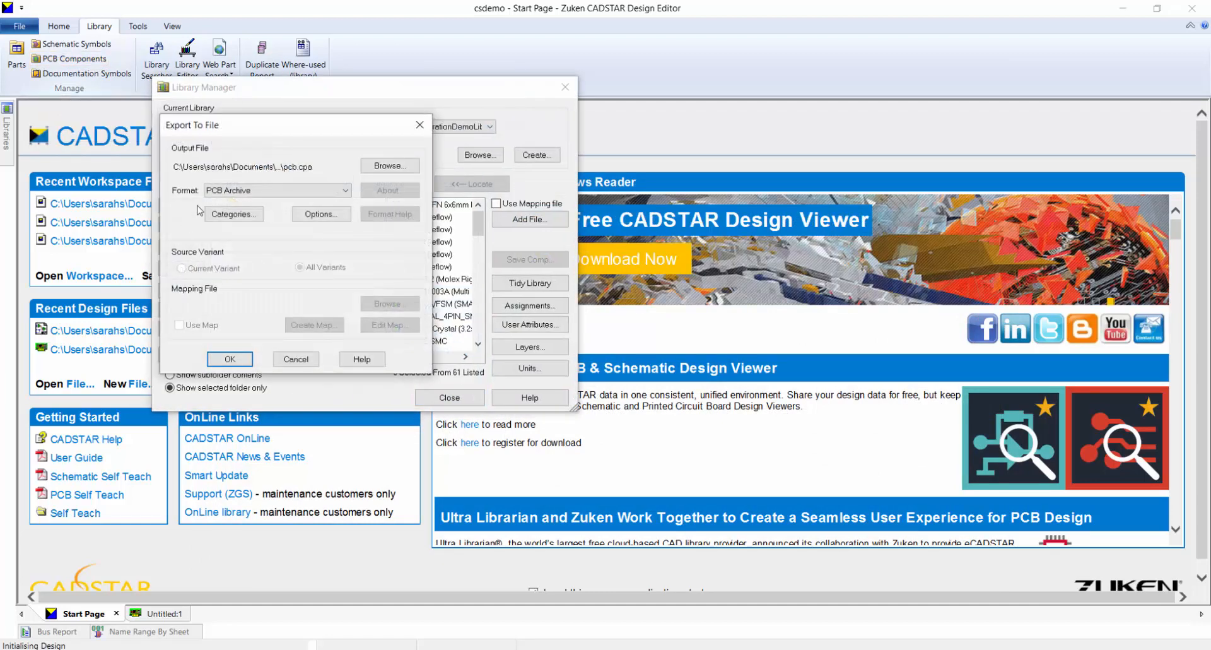
click(412, 168)
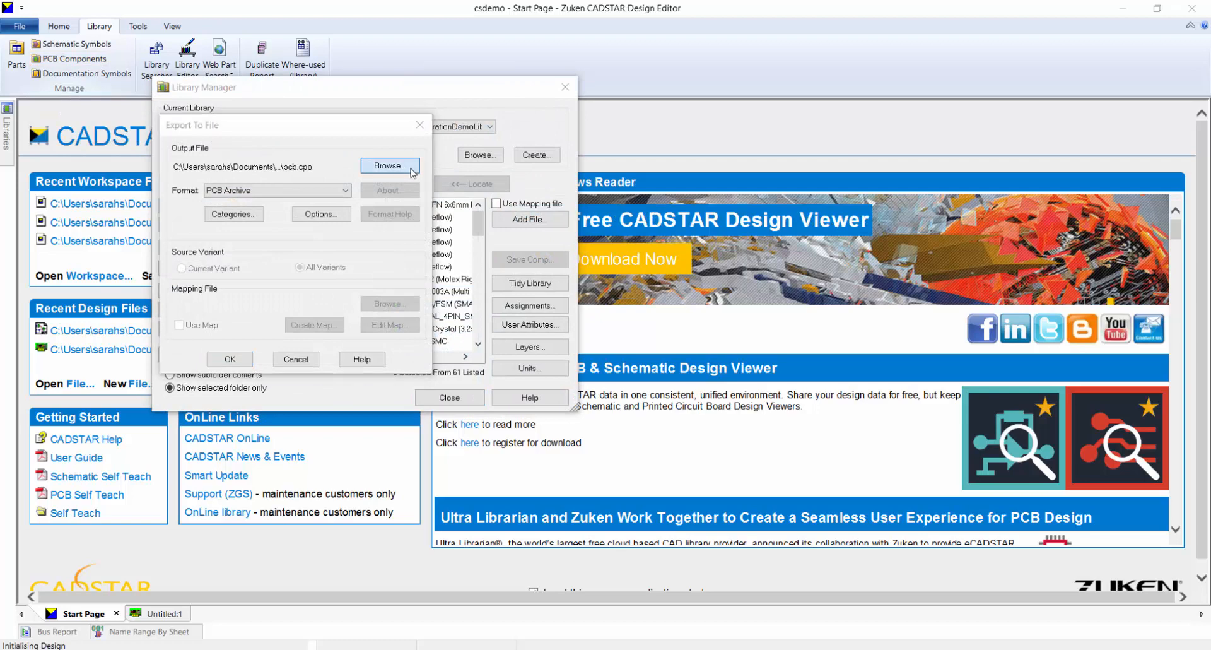
double_click(419, 203)
click(719, 377)
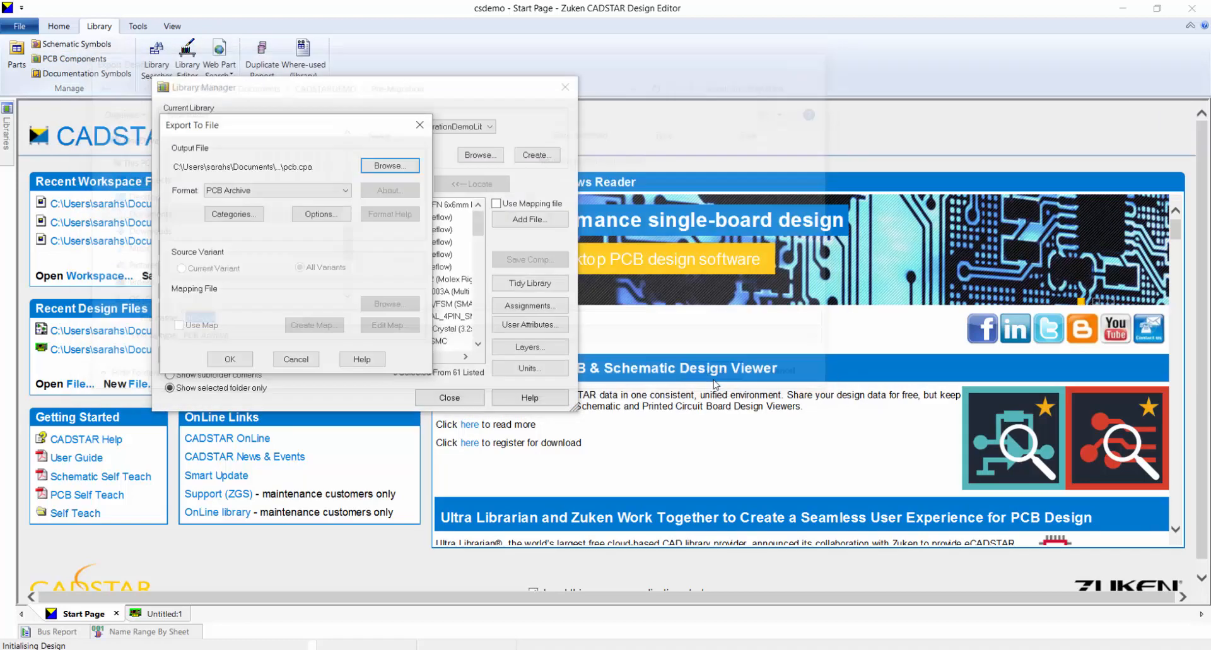
click(229, 359)
click(449, 397)
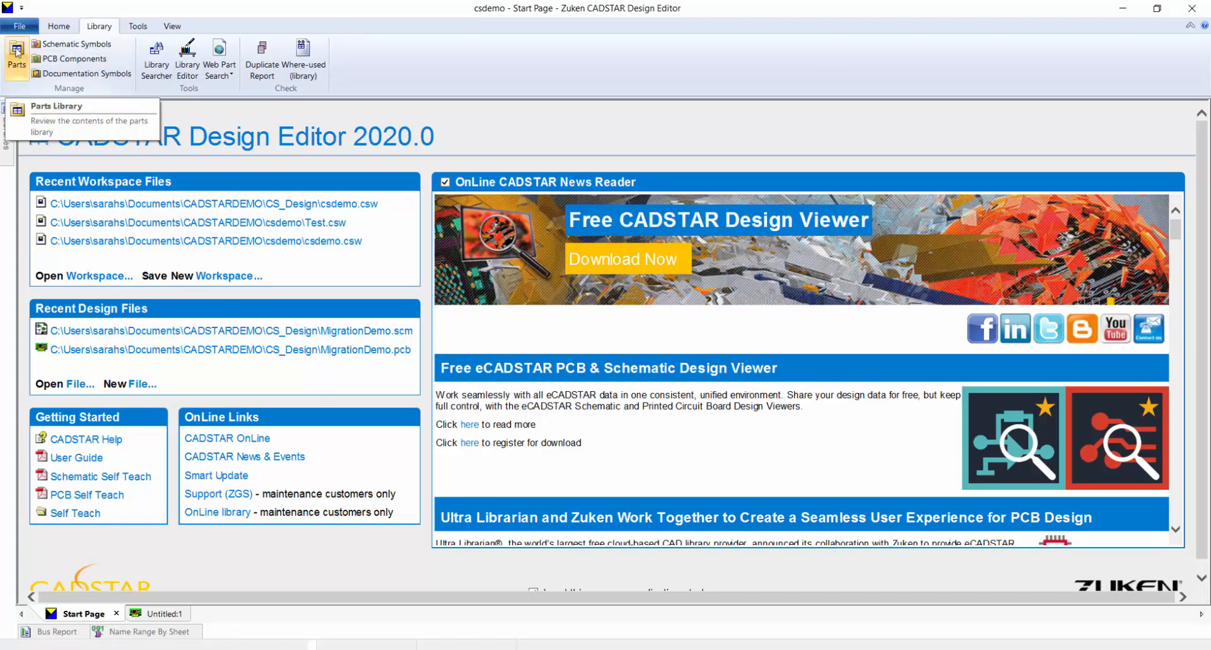
Step: Export the schematic symbol library in Schematic Archive format to symbol.csa in the Pre-Migration folder and close the Library Manager
click(63, 44)
click(63, 213)
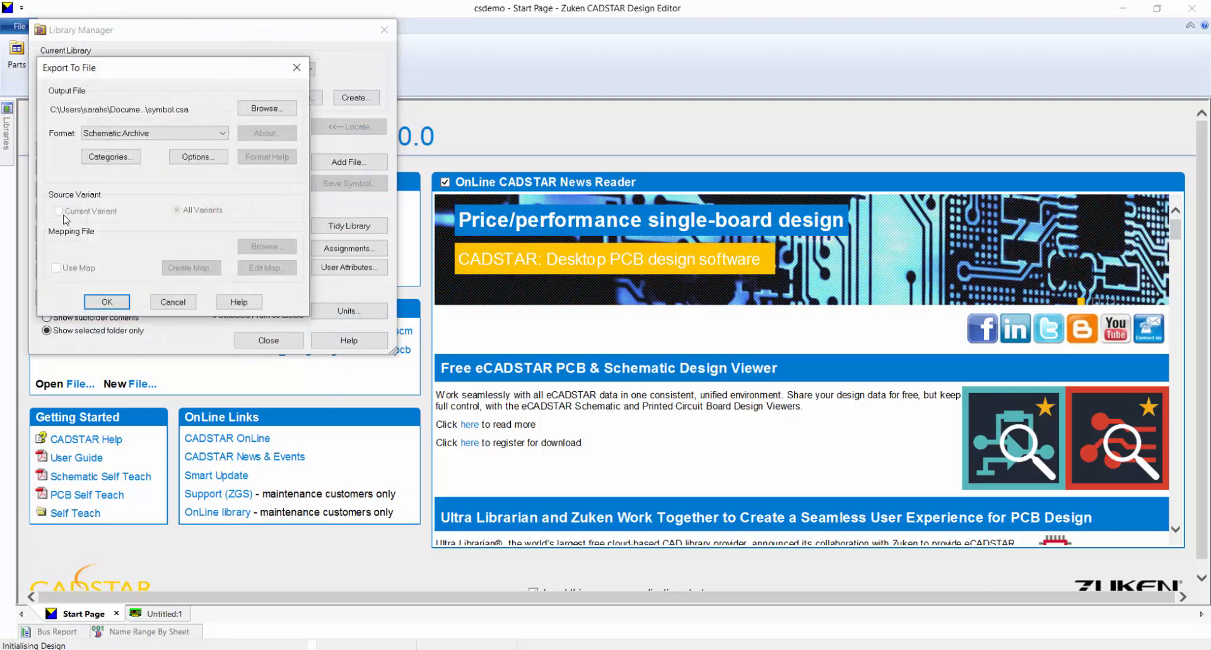
click(266, 108)
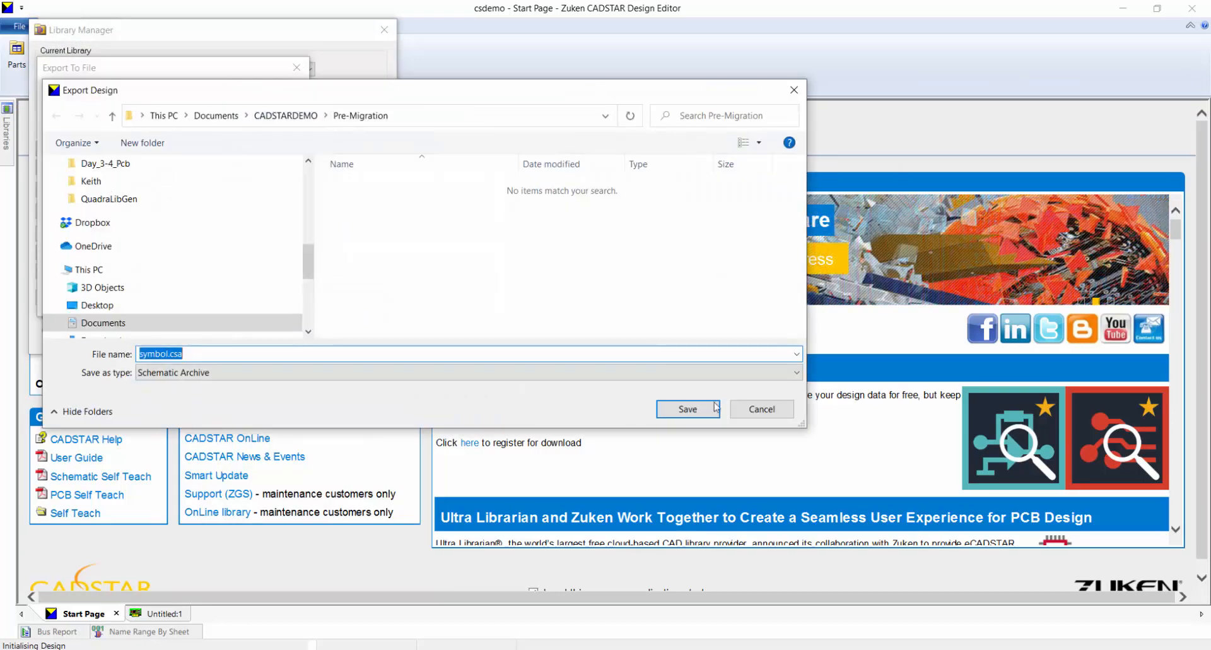
click(691, 409)
click(107, 302)
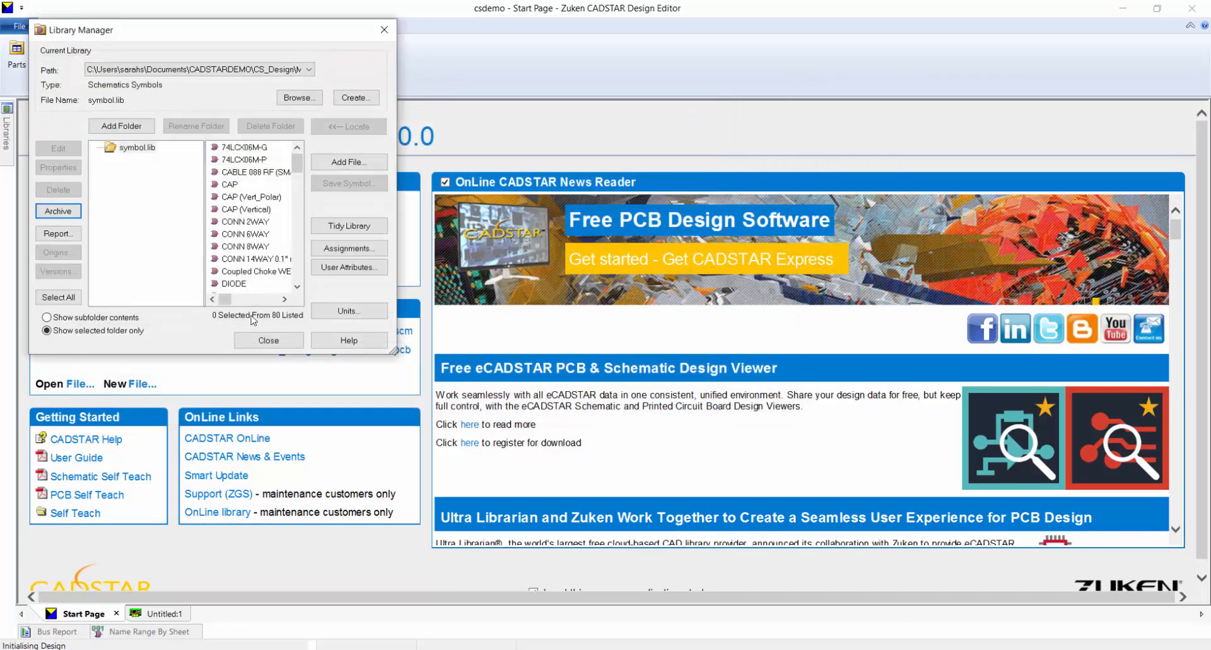
click(292, 344)
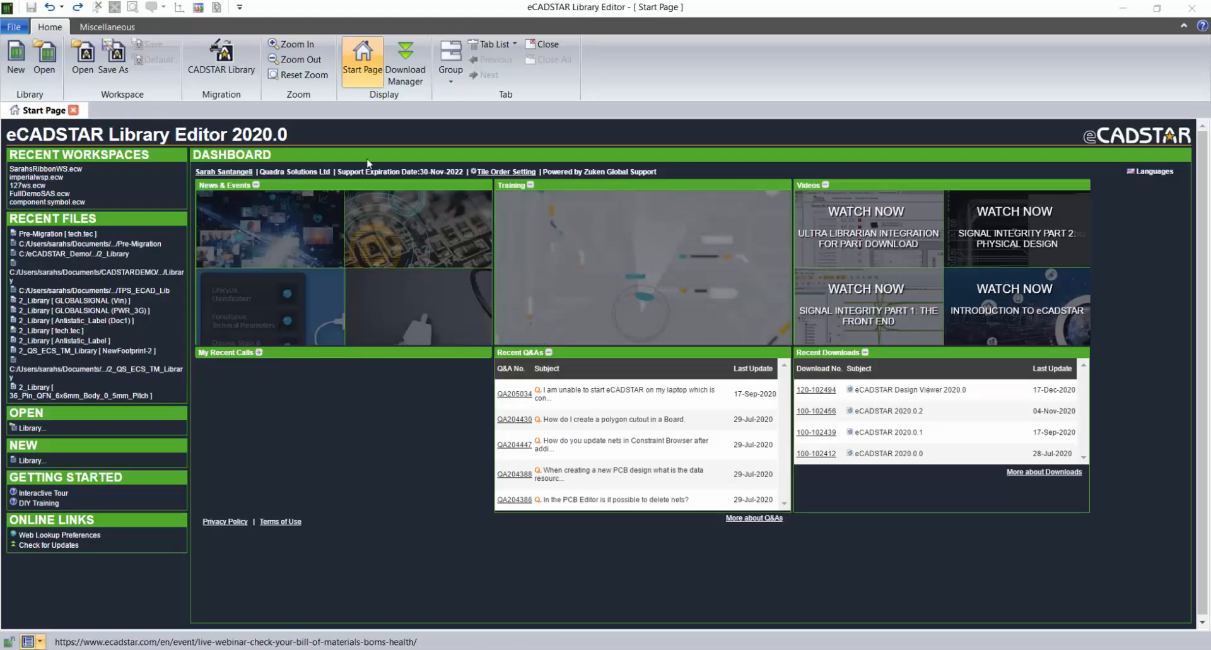
Step: In eCADSTAR Library Editor, start a CADSTAR library migration with the Pre-Migration folder as the CADSTAR library and continue to the mapping settings
click(235, 61)
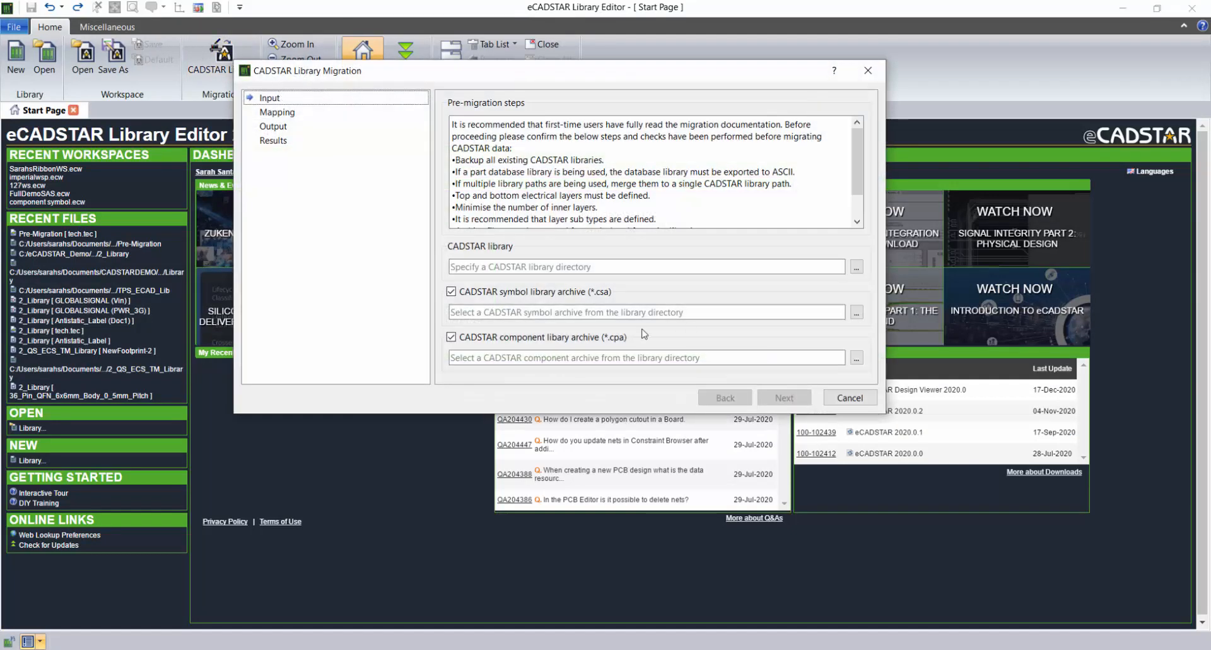
click(857, 267)
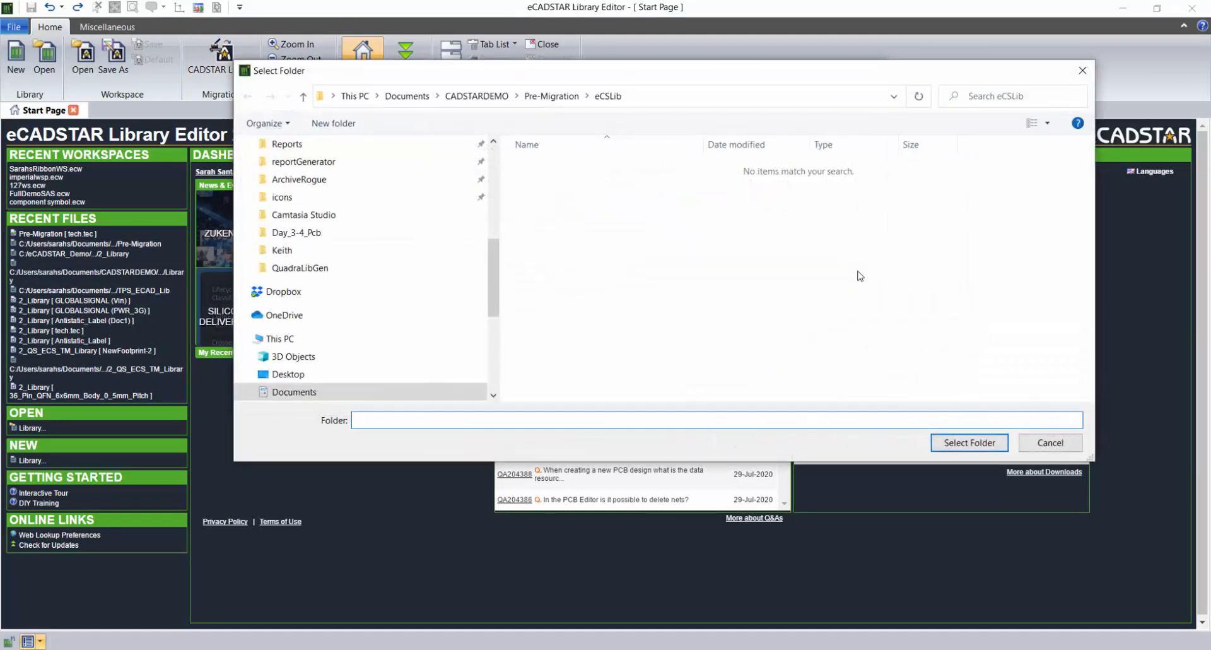
click(551, 96)
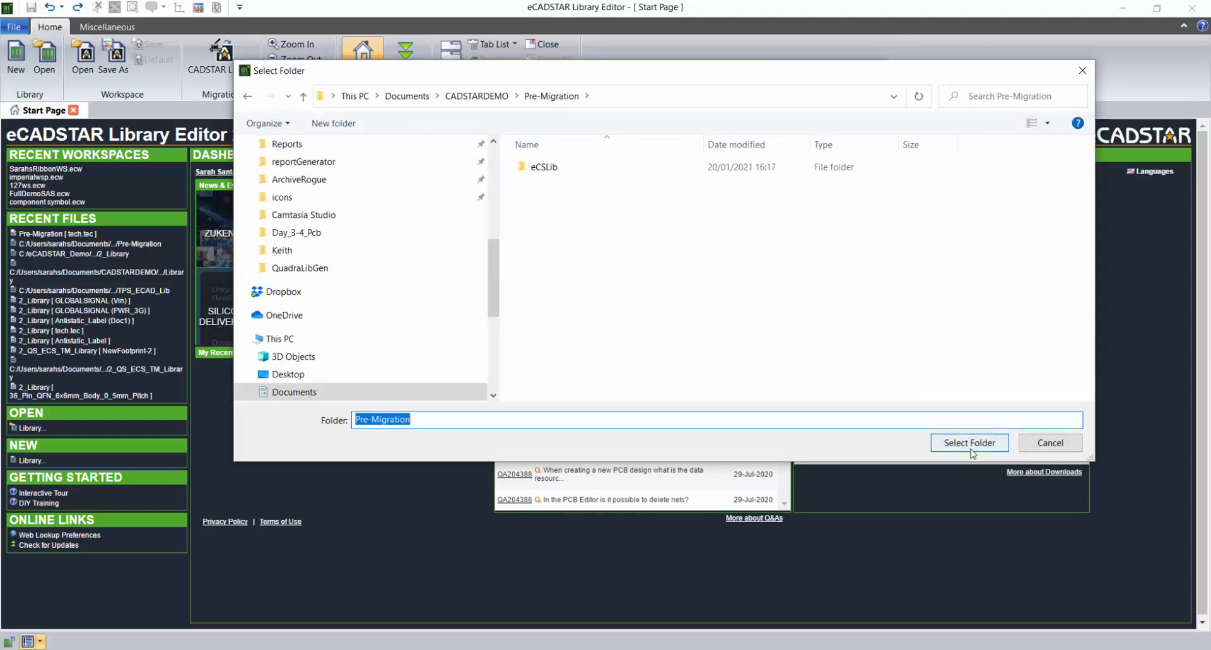
click(969, 443)
click(783, 398)
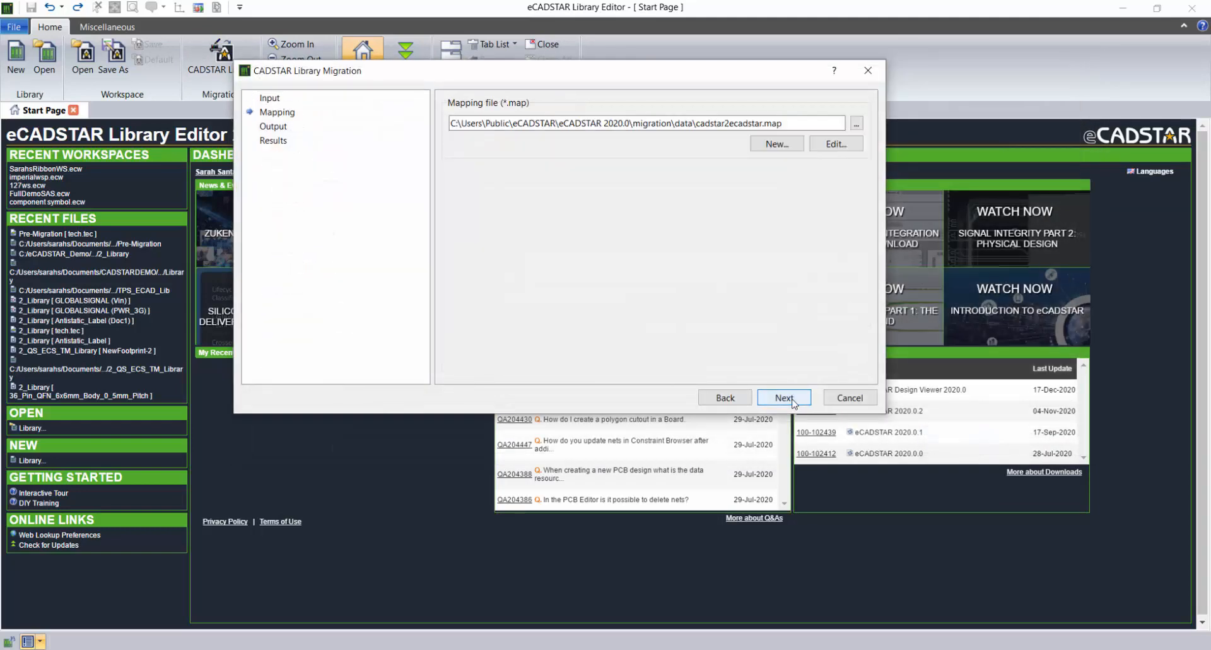
Step: Accept the cadstar2ecadstar.map mapping file, set the output folder to eCSLib, and run and finish the library migration
click(796, 397)
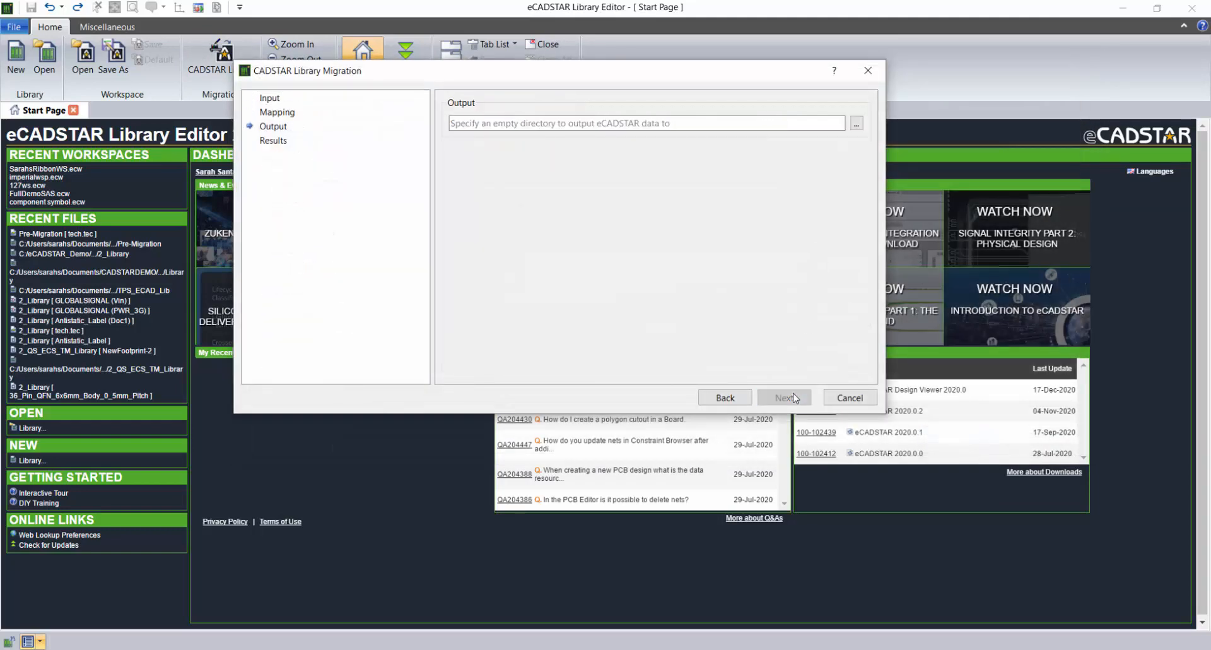
click(856, 124)
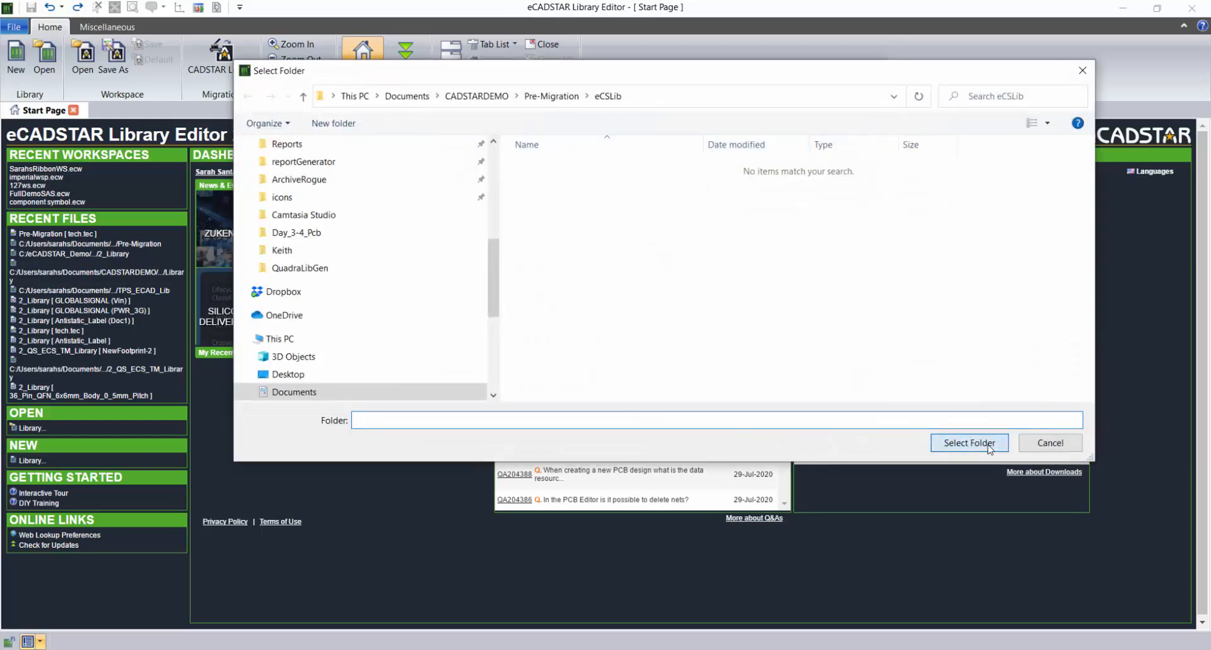
click(989, 445)
click(782, 397)
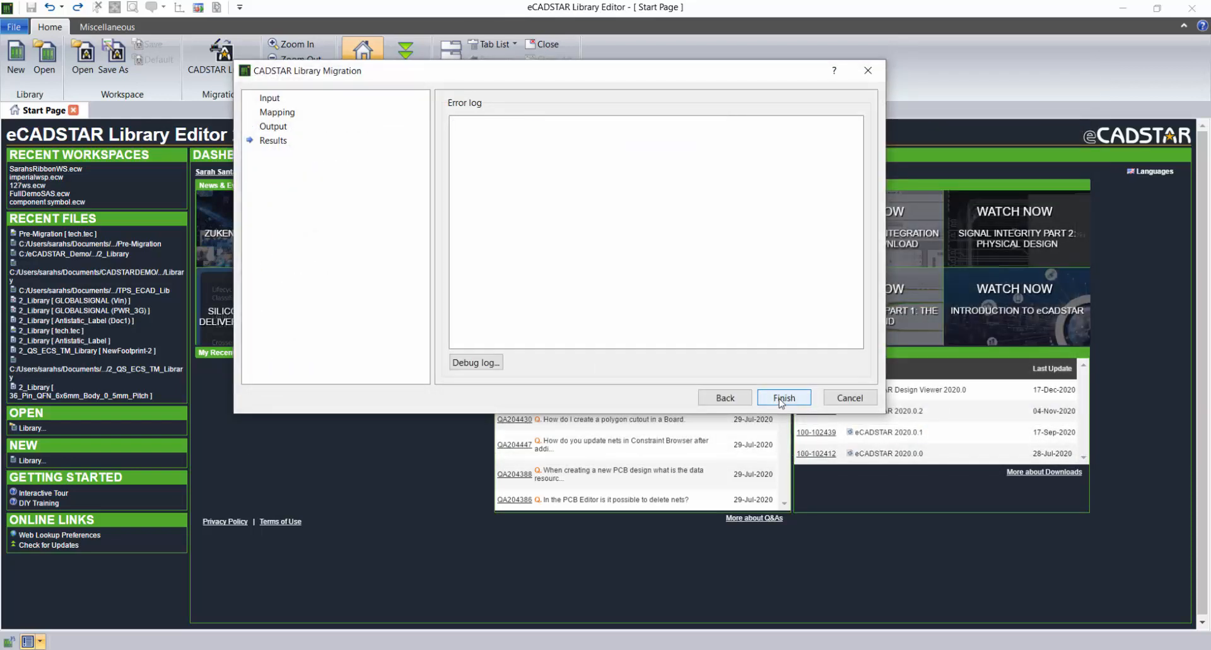
click(782, 398)
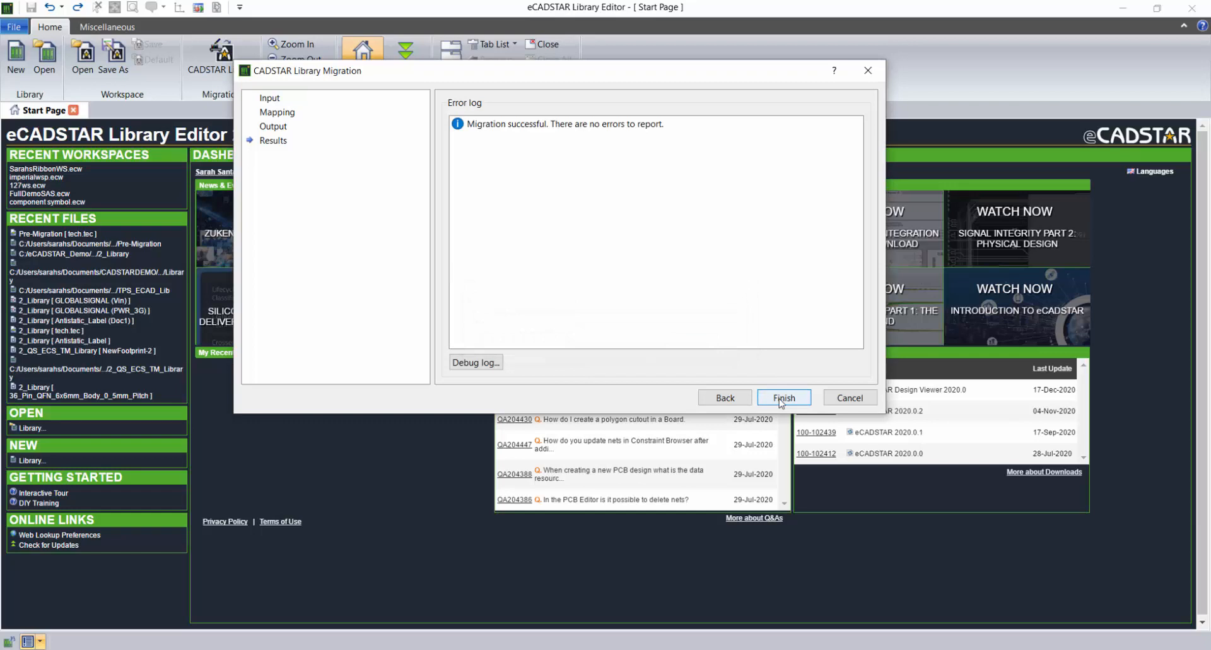
click(783, 398)
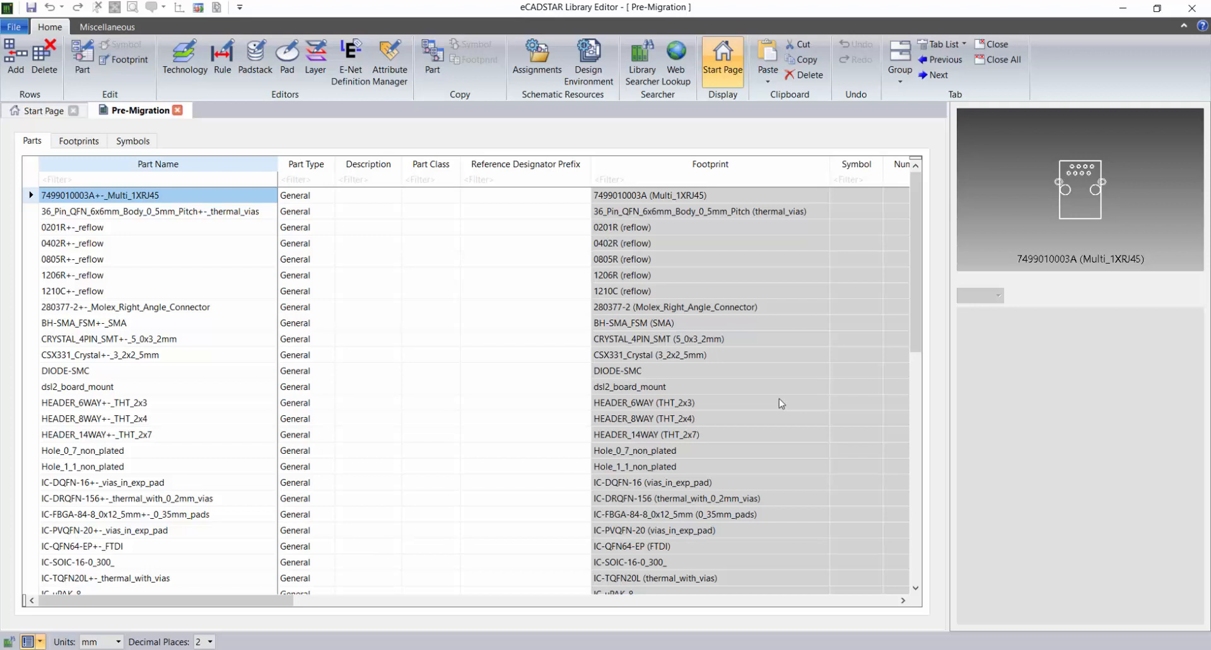
Step: Examine the layers and pad assignments of the Via_C40d20 padstack in the Padstack Editor, especially Inner and Inner_Suppressed
click(258, 65)
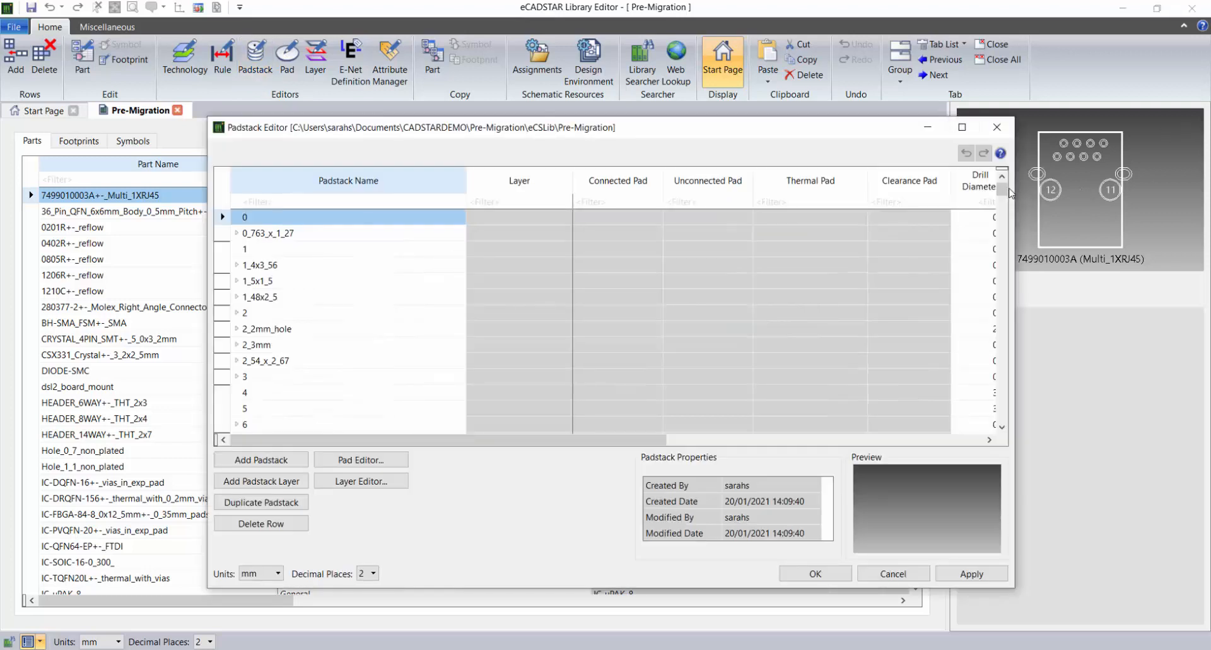
drag(1008, 192, 1009, 435)
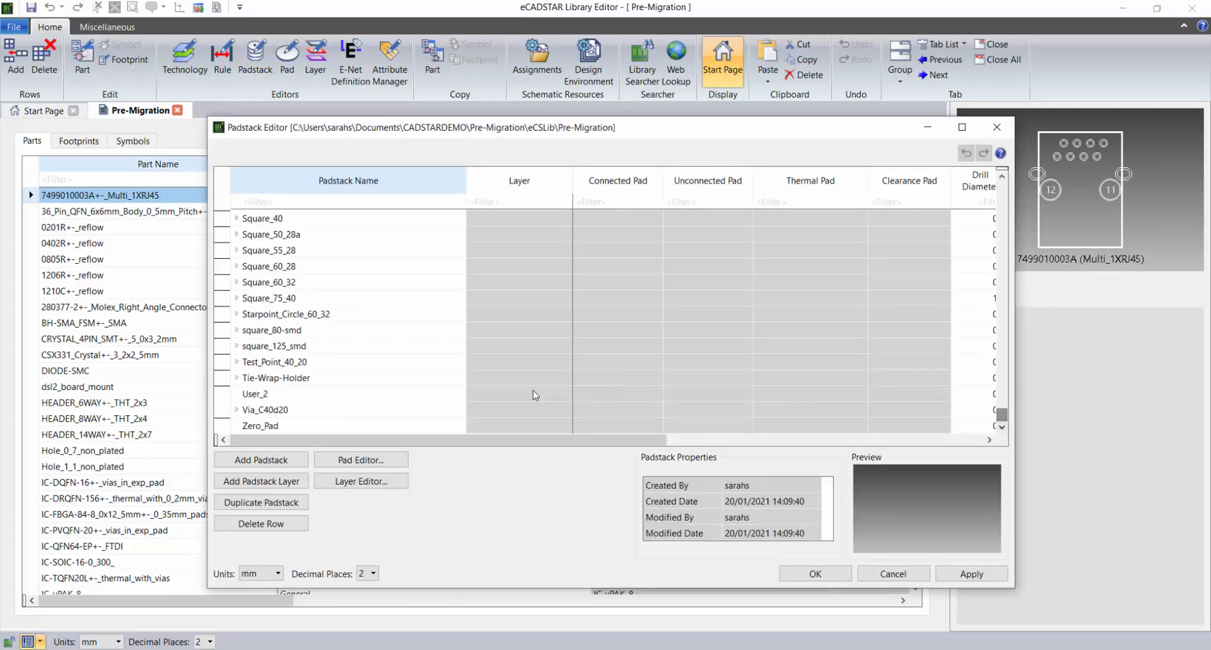
click(238, 410)
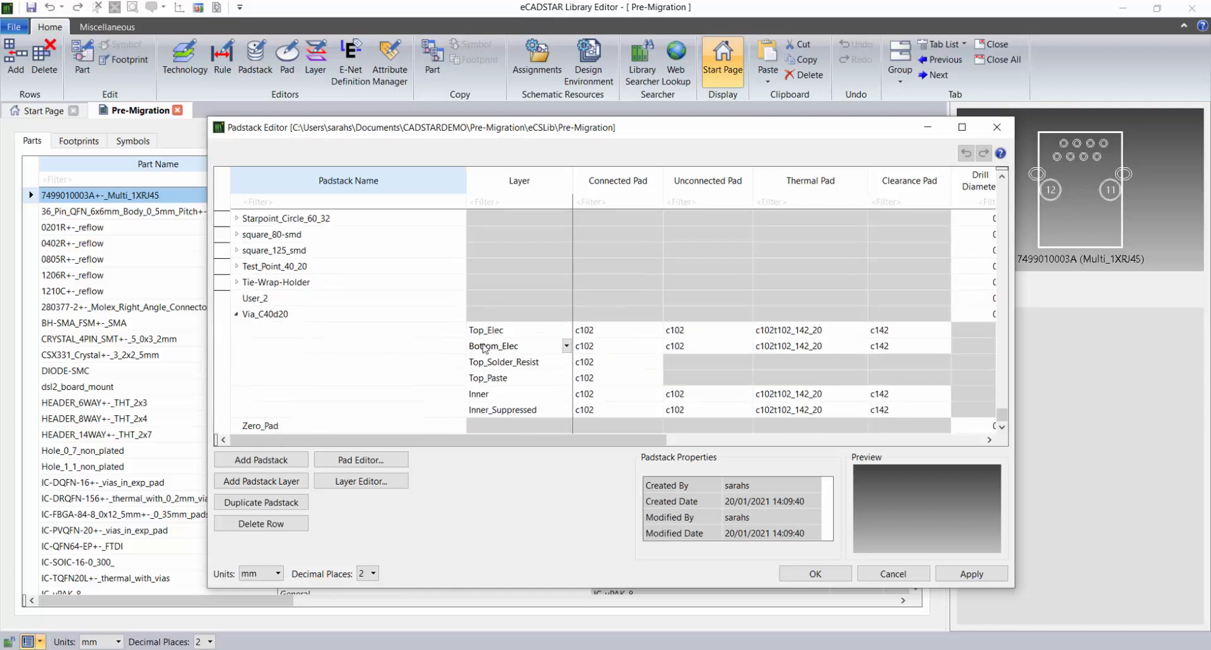
click(484, 349)
click(510, 397)
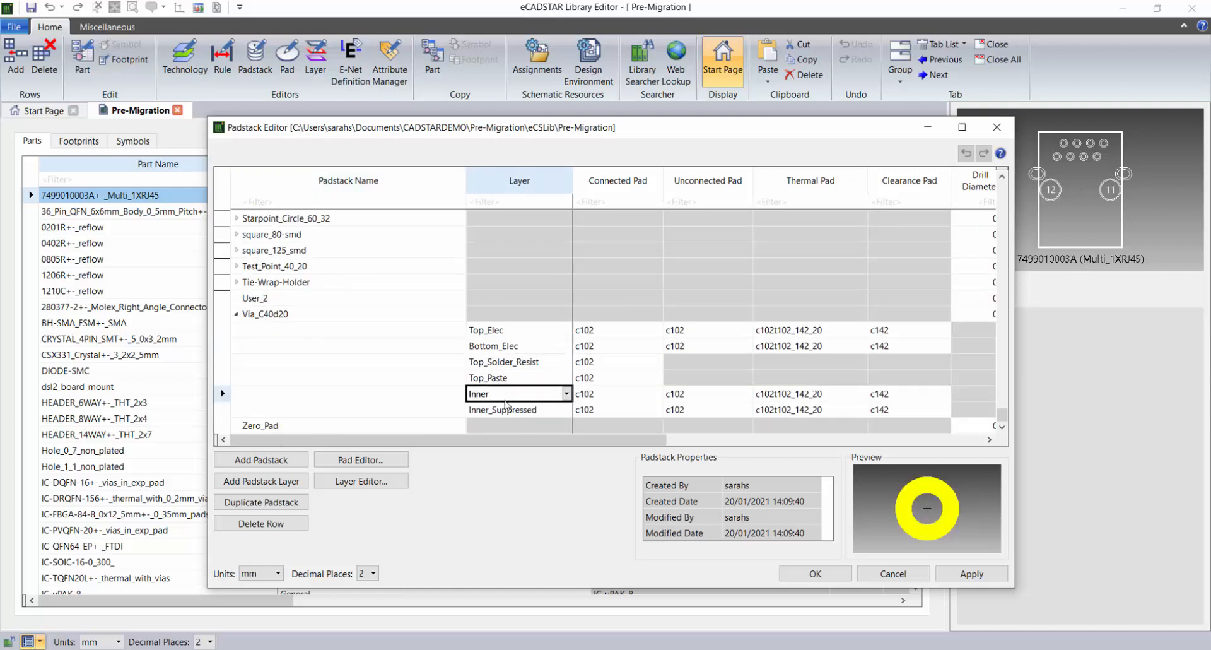
click(514, 411)
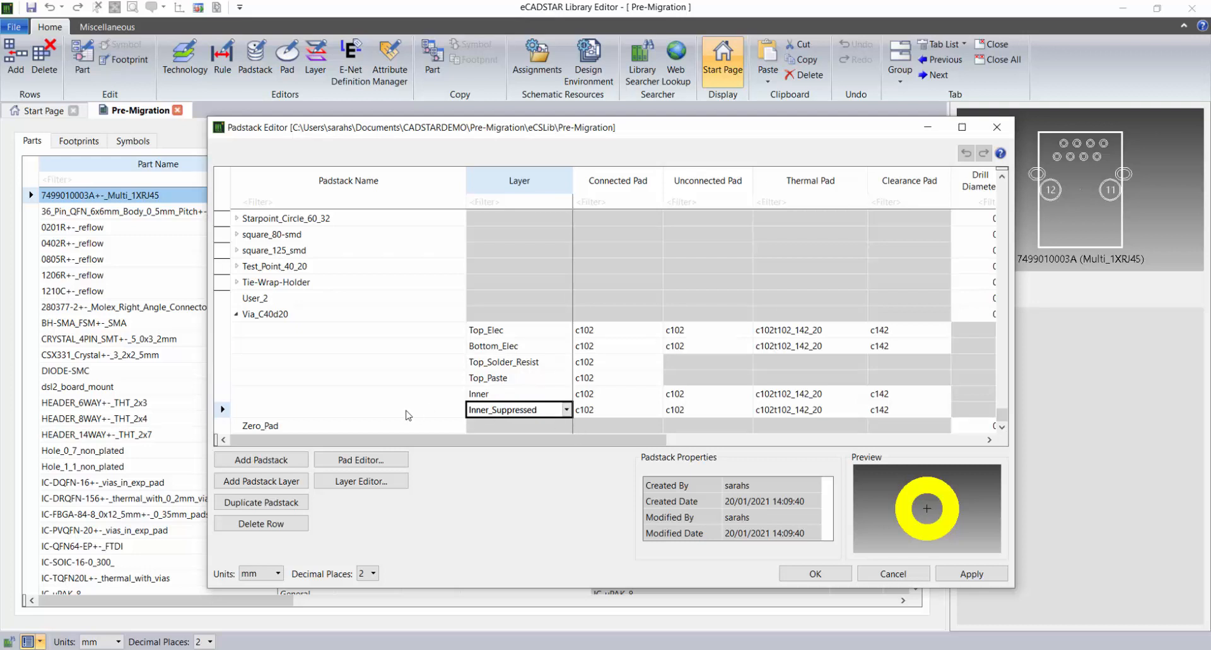
click(223, 410)
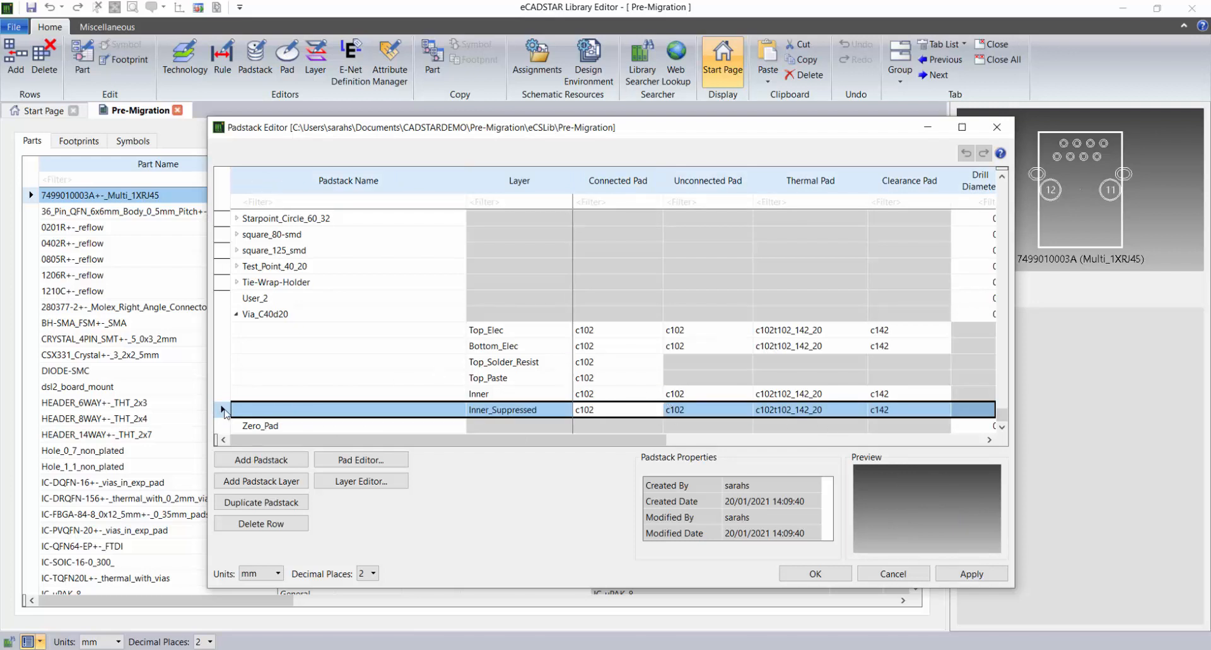
click(236, 313)
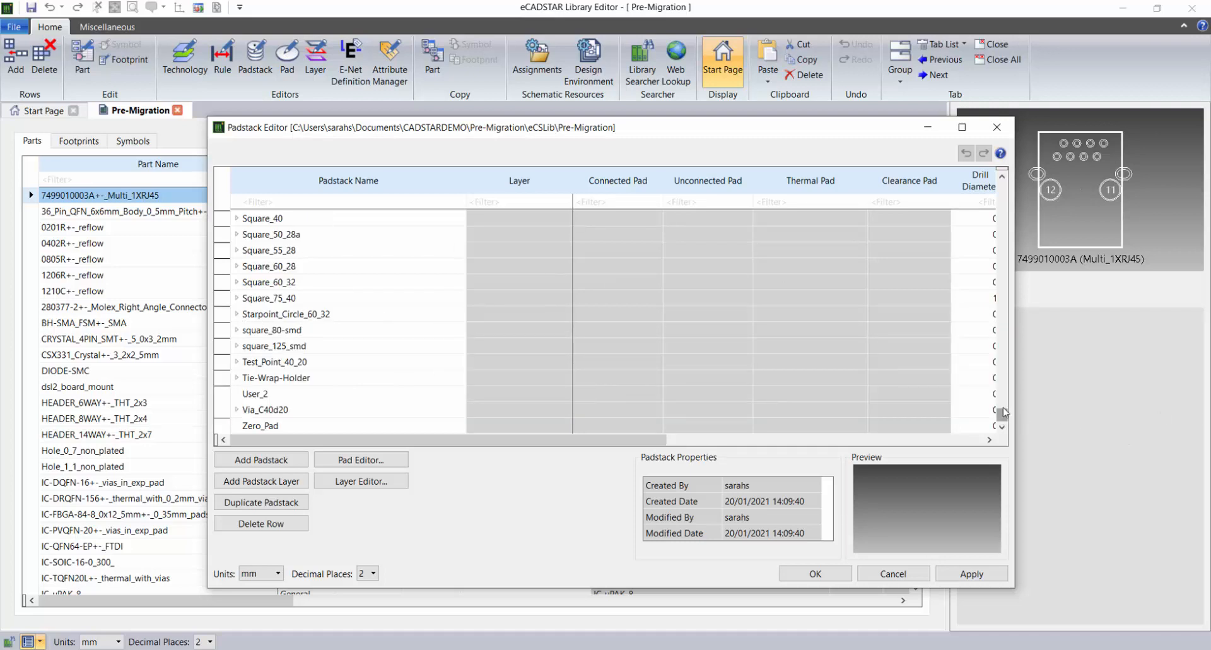
Step: Expand all padstacks and copy the Padstack Name, Layer, Connected Pad and Unconnected Pad columns
drag(1002, 415, 1002, 184)
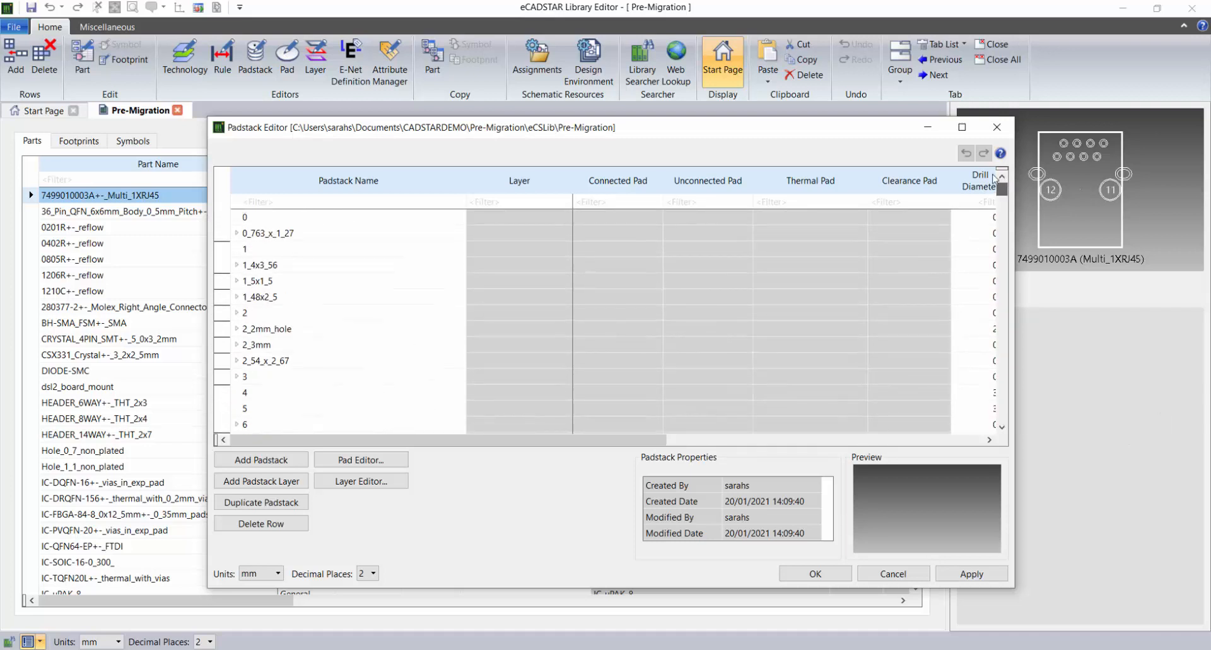
click(237, 234)
right_click(239, 236)
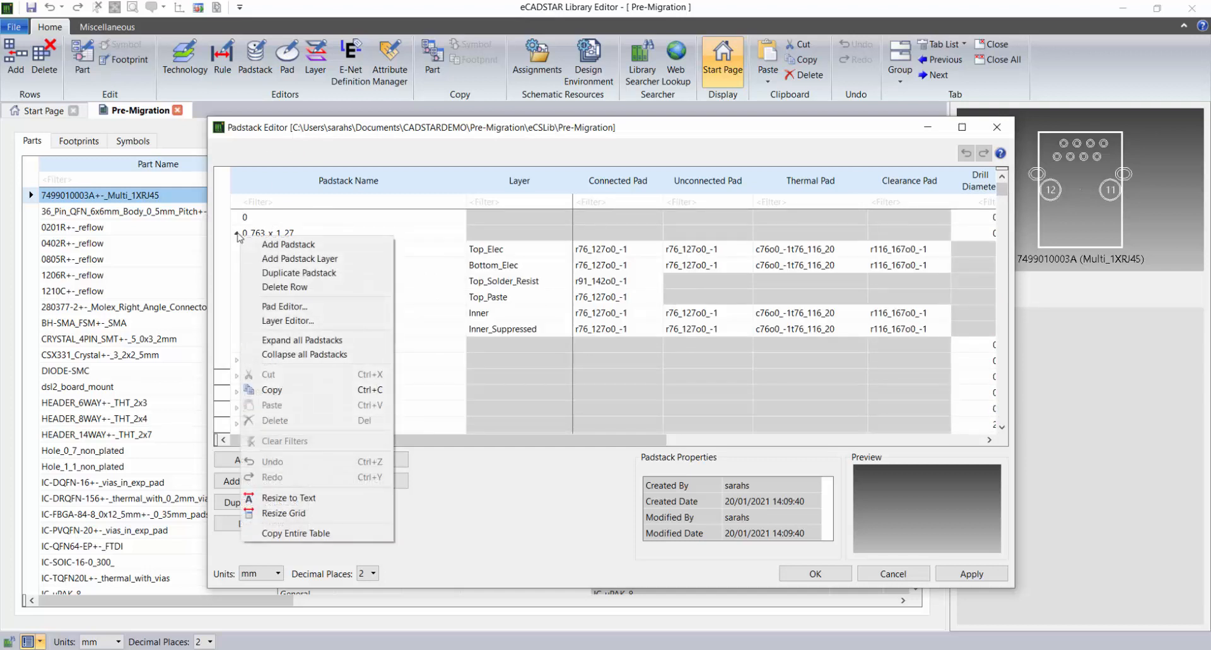
click(296, 341)
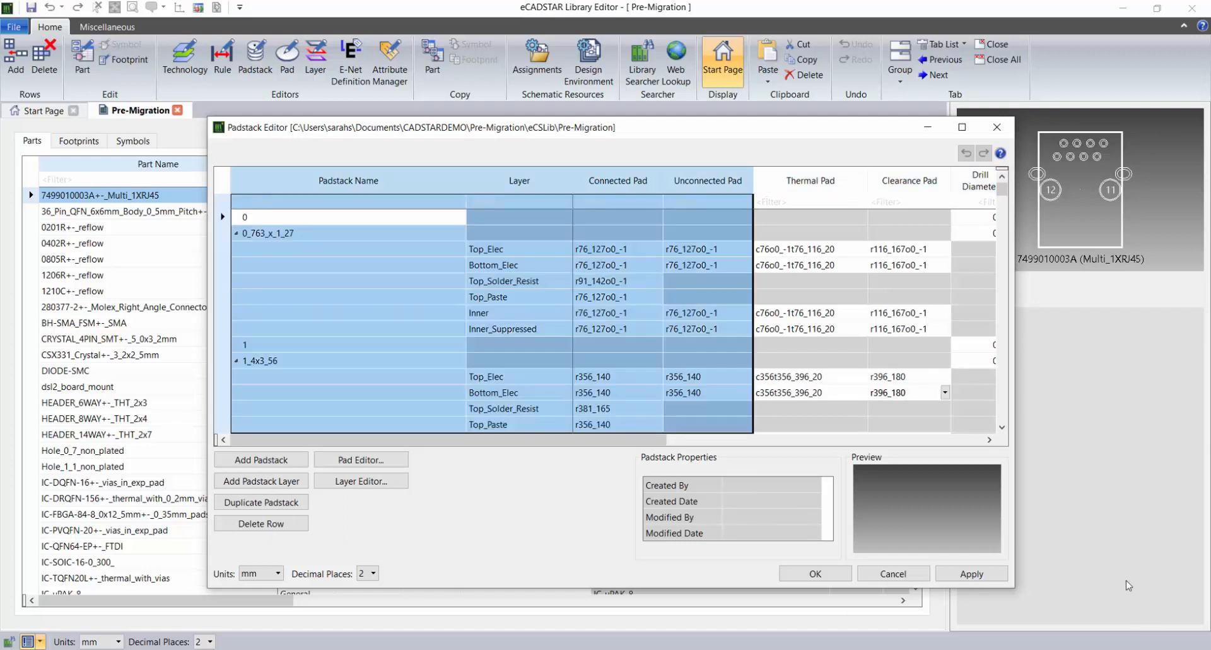
right_click(419, 183)
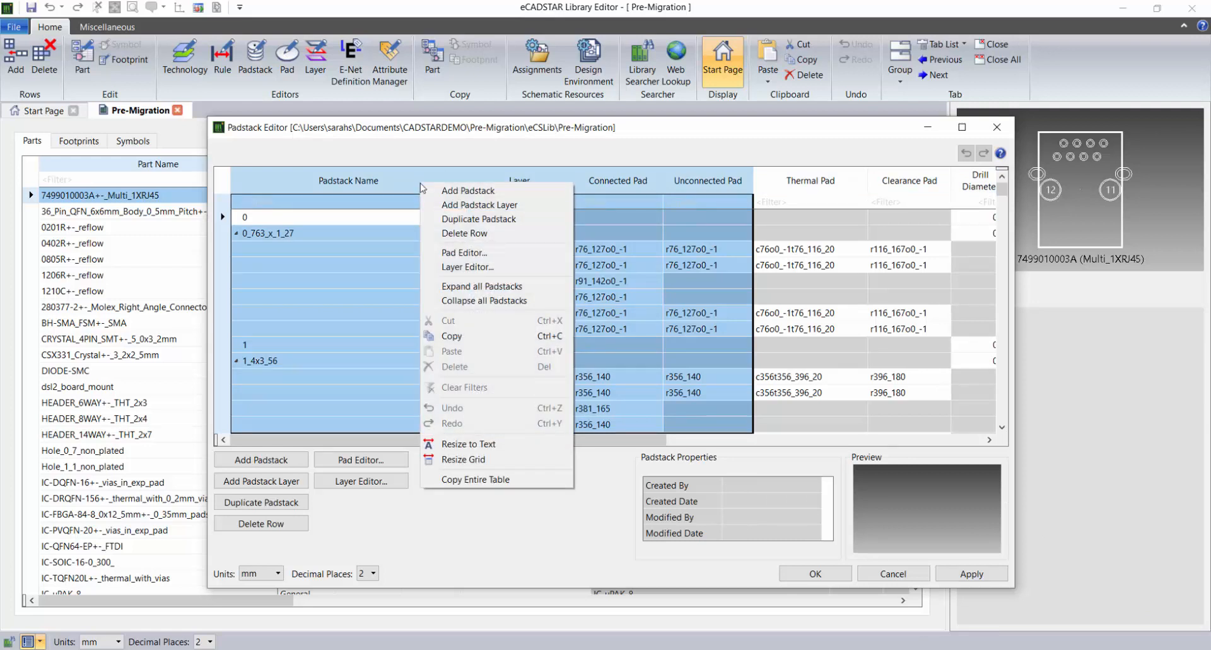
click(464, 336)
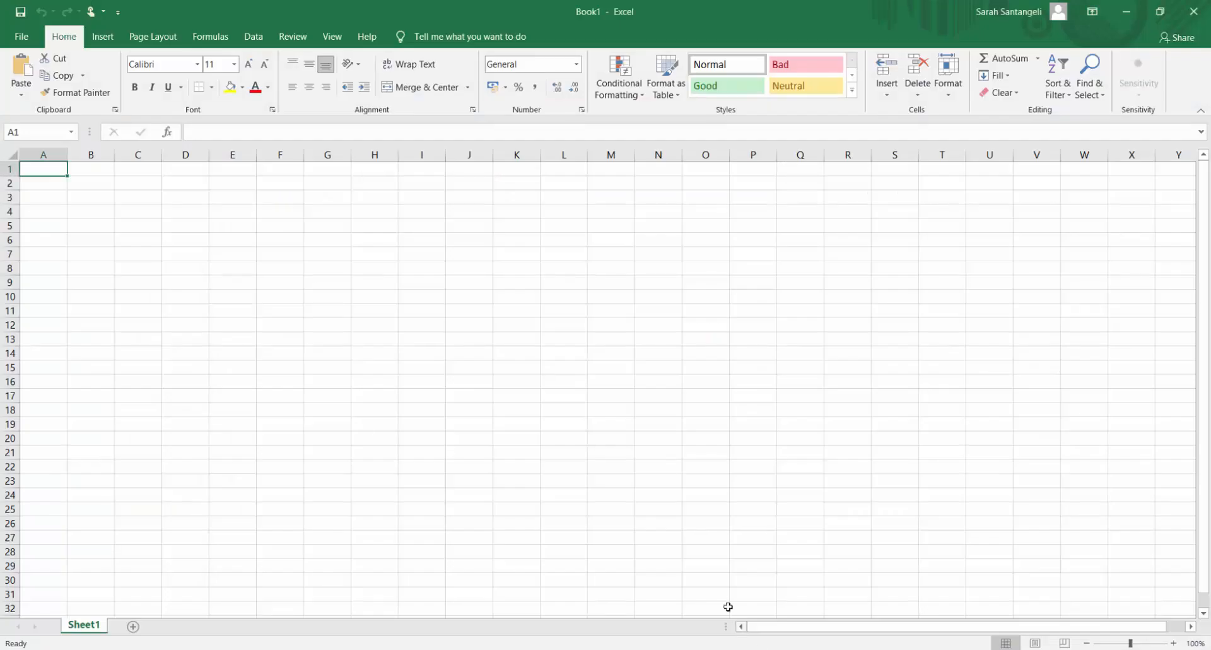
Step: Switch to Excel, paste the copied padstack table at cell A1 and widen columns A to D to fit their contents
right_click(55, 168)
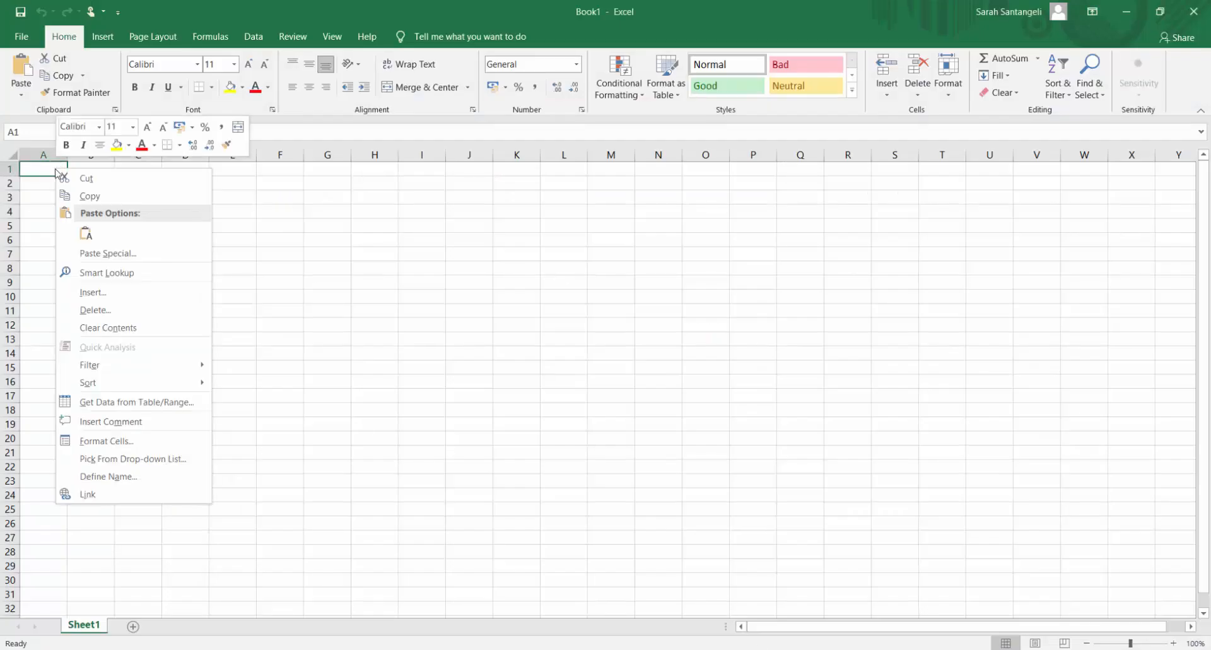
click(95, 235)
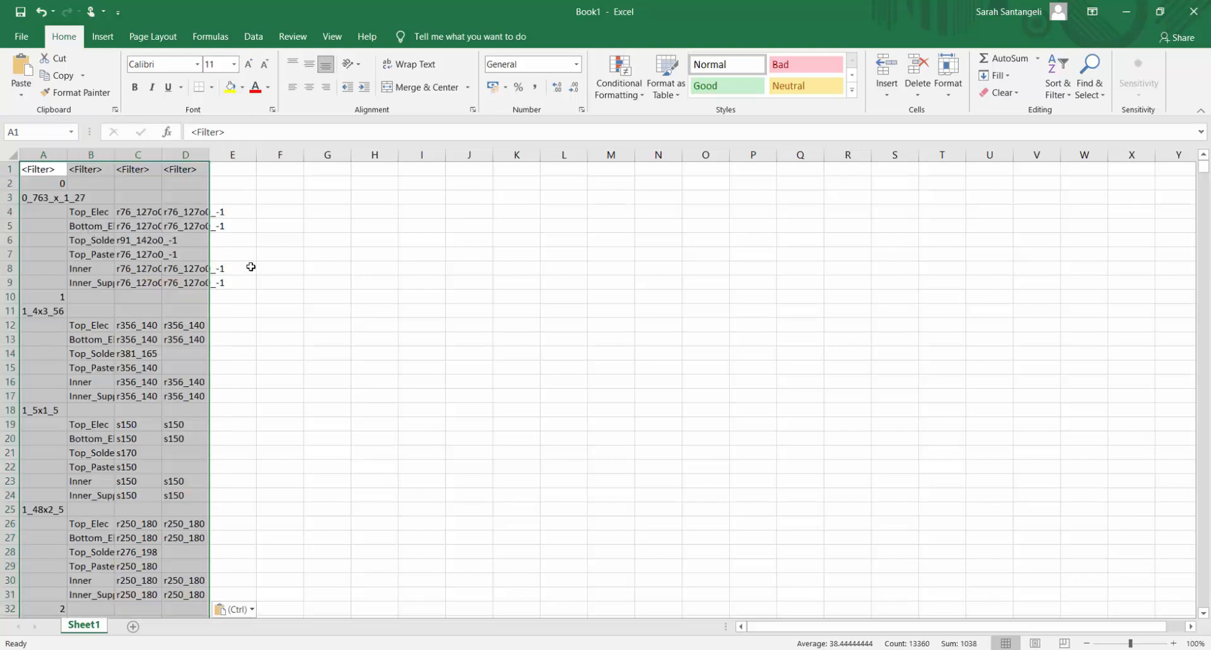
drag(73, 160, 449, 159)
Step: Filter the pasted table by column B so that only the Inner_Suppressed rows are shown
click(253, 36)
click(522, 76)
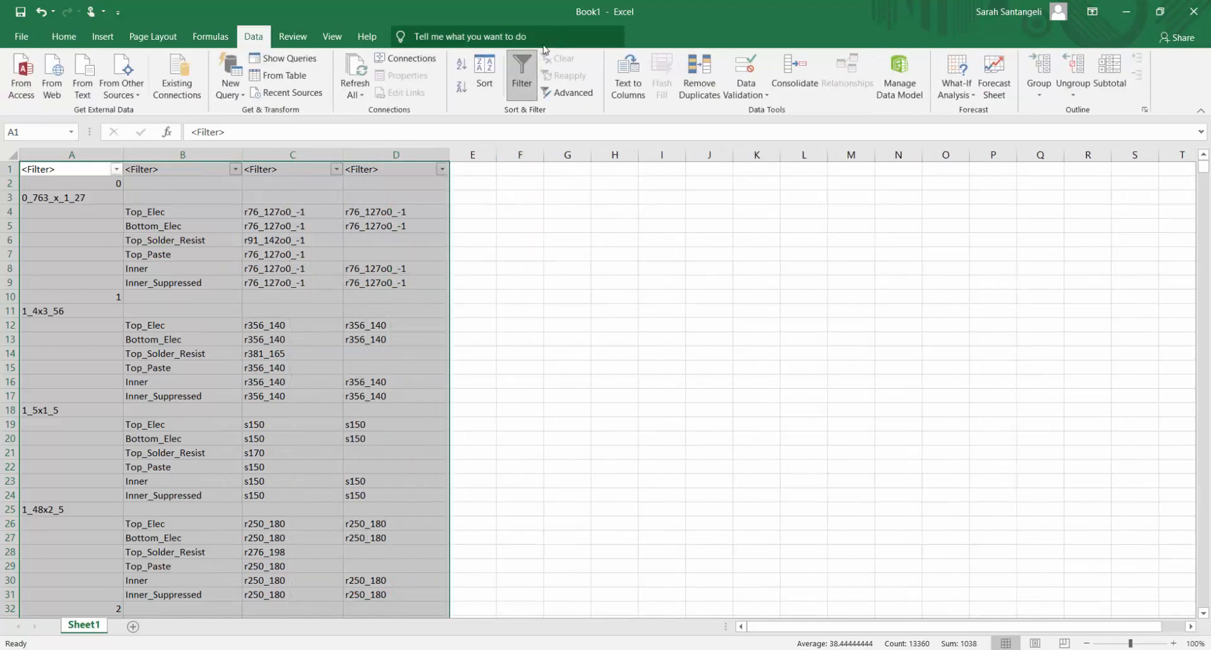
click(234, 169)
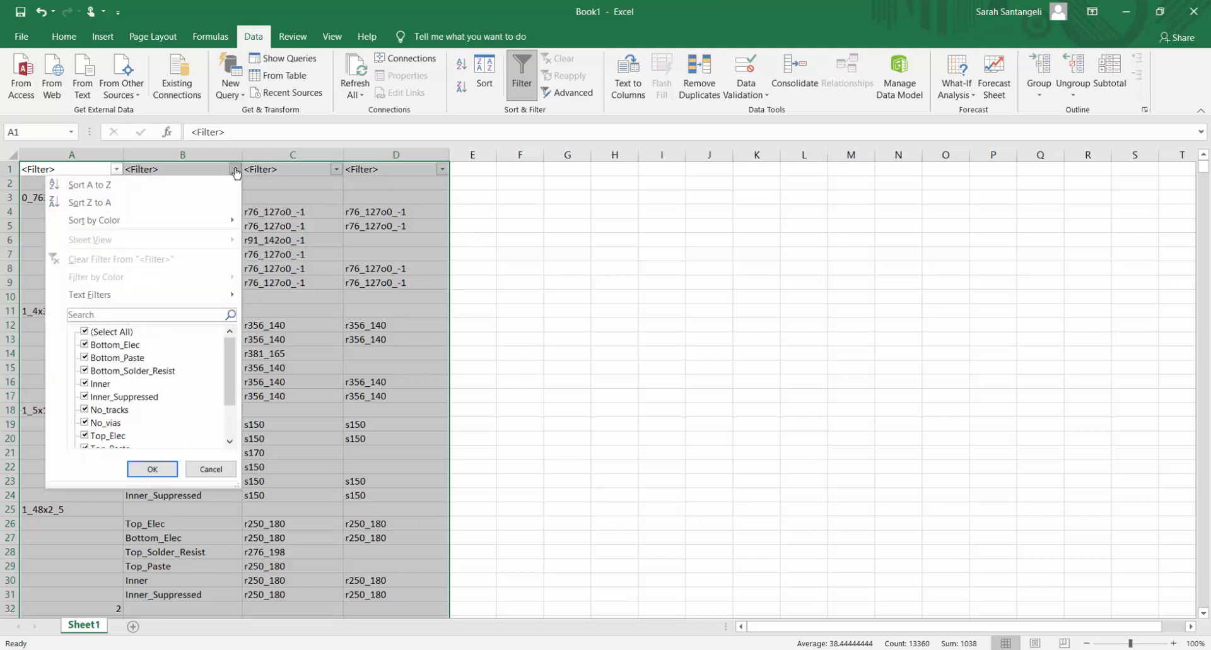
click(84, 331)
click(84, 396)
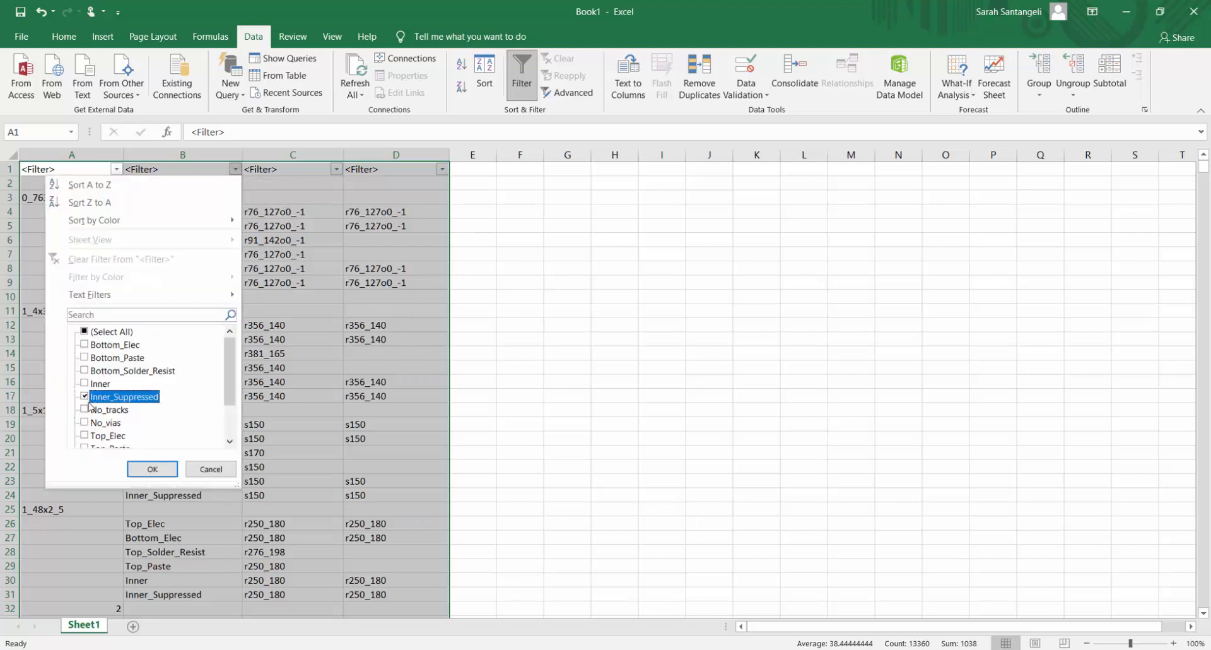
click(154, 470)
Step: Clear the unconnected pad entries in column D of the filtered Inner_Suppressed rows and turn off the filter
click(378, 154)
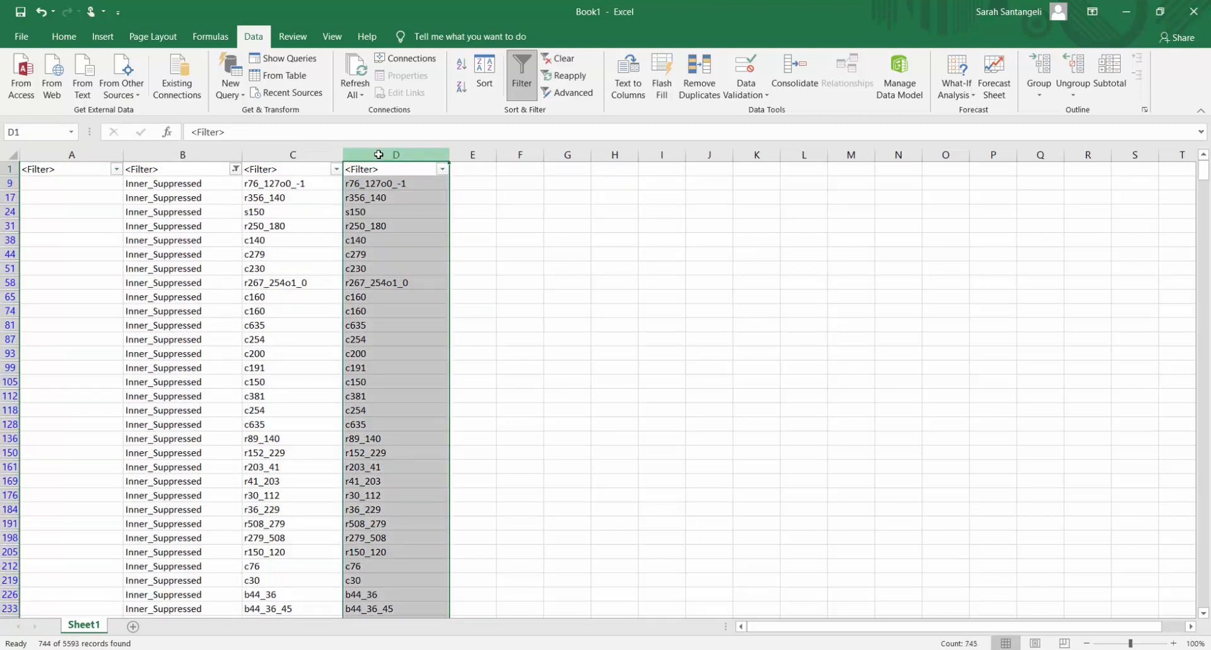
key(Delete)
click(26, 155)
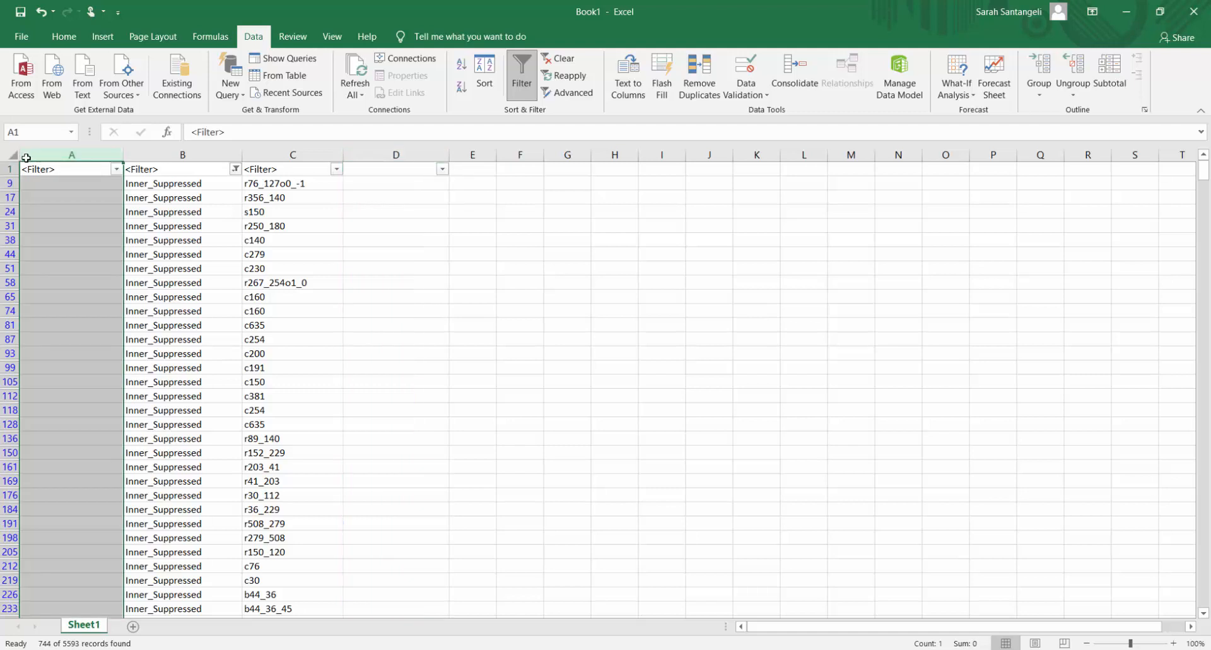
click(528, 79)
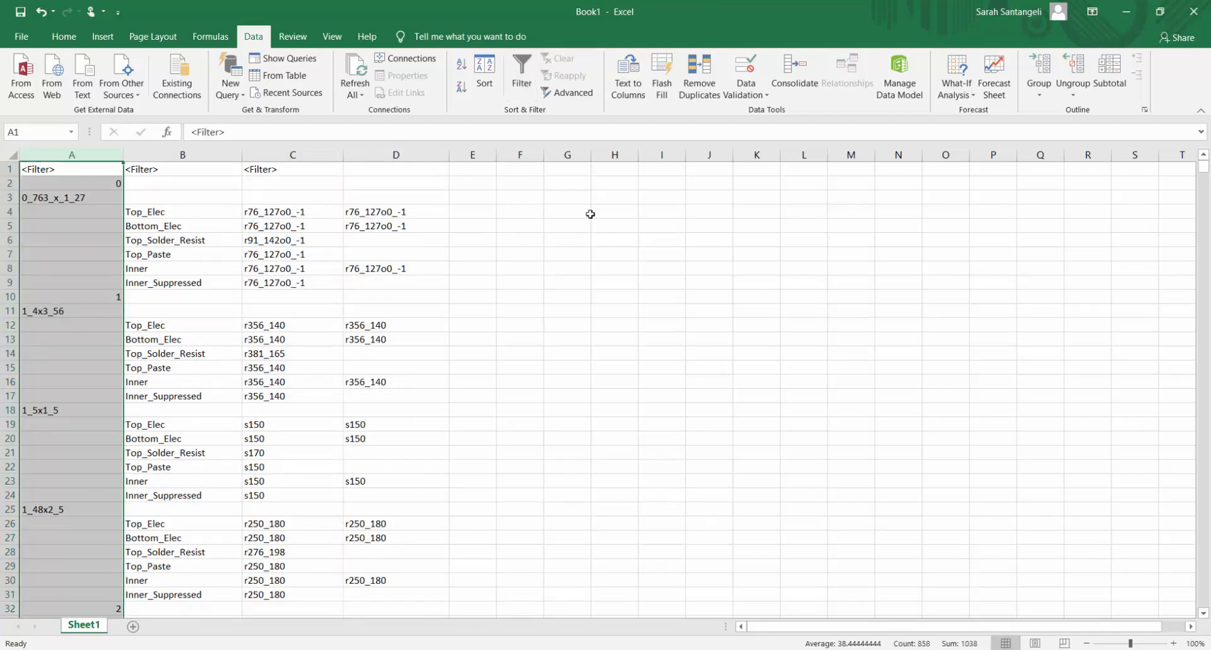
Step: Copy the whole edited unconnected pad column D
click(384, 155)
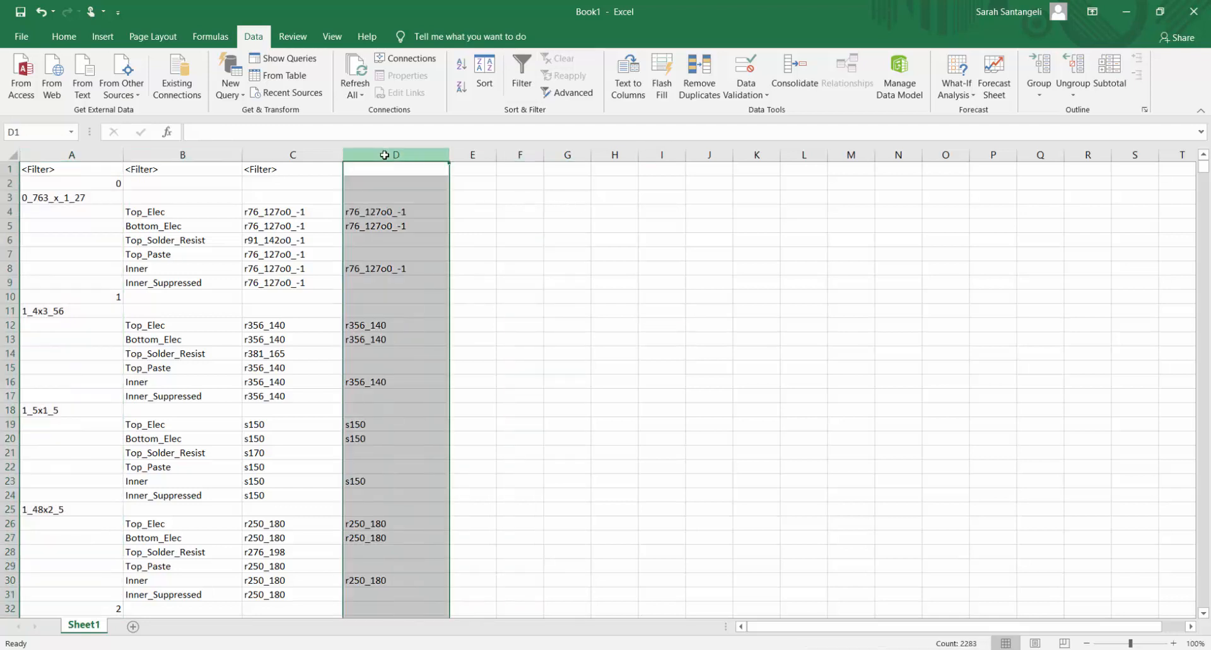
right_click(385, 155)
click(414, 175)
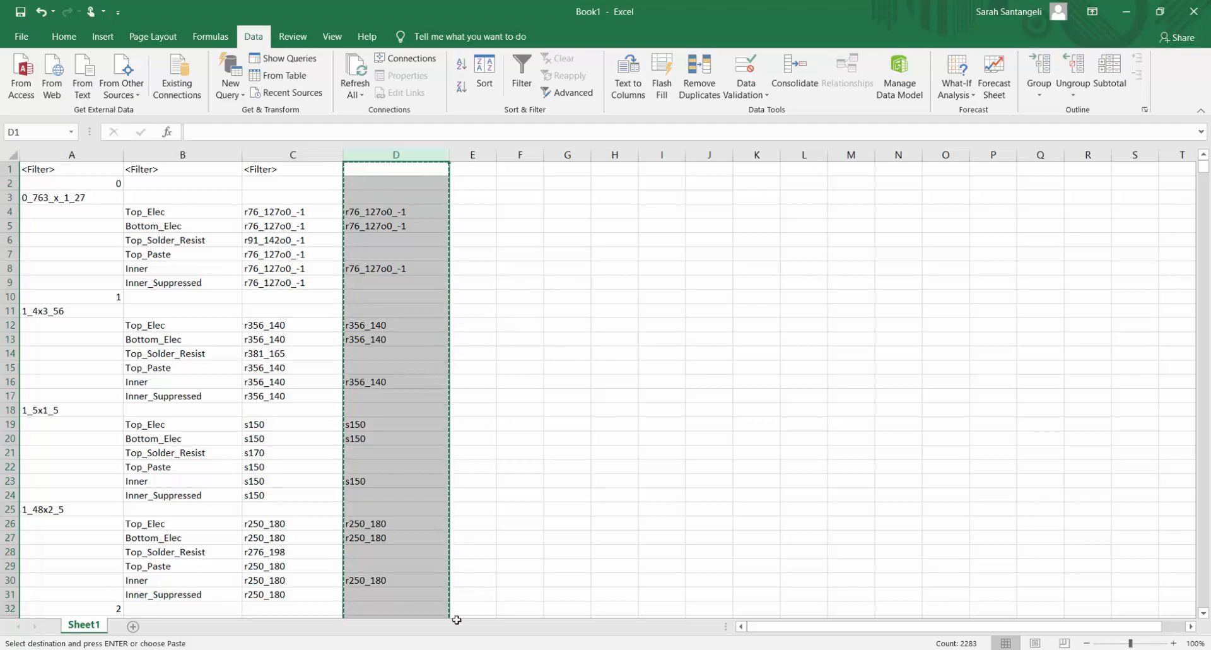
Step: Switch to the eCADSTAR Library Editor, paste the copied column over the Unconnected Pad column, check the Inner_Suppressed rows and accept the padstack changes
key(alt+Tab)
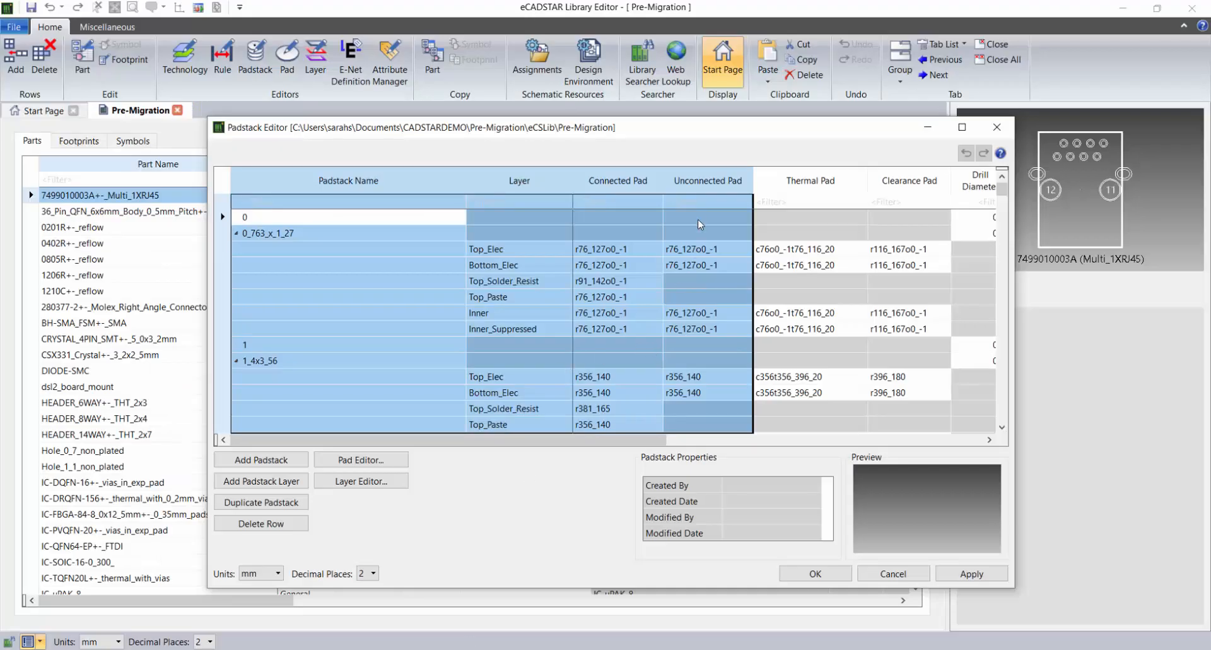
click(700, 183)
key(ctrl+v)
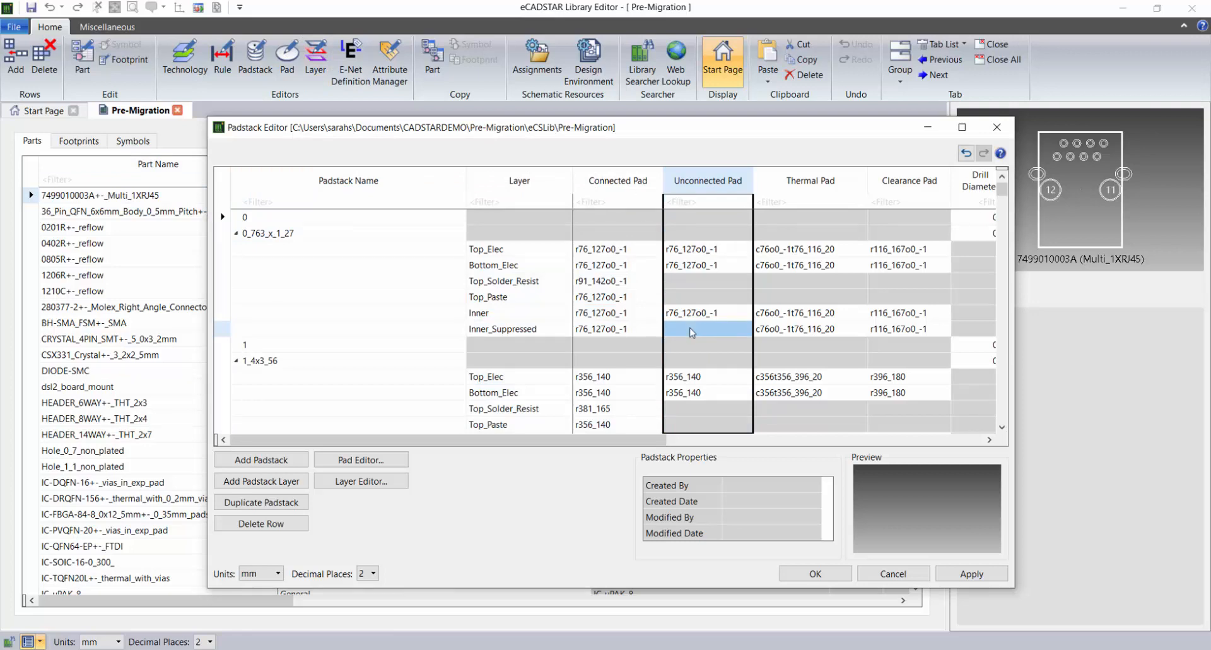
scroll(706, 341, down, 3)
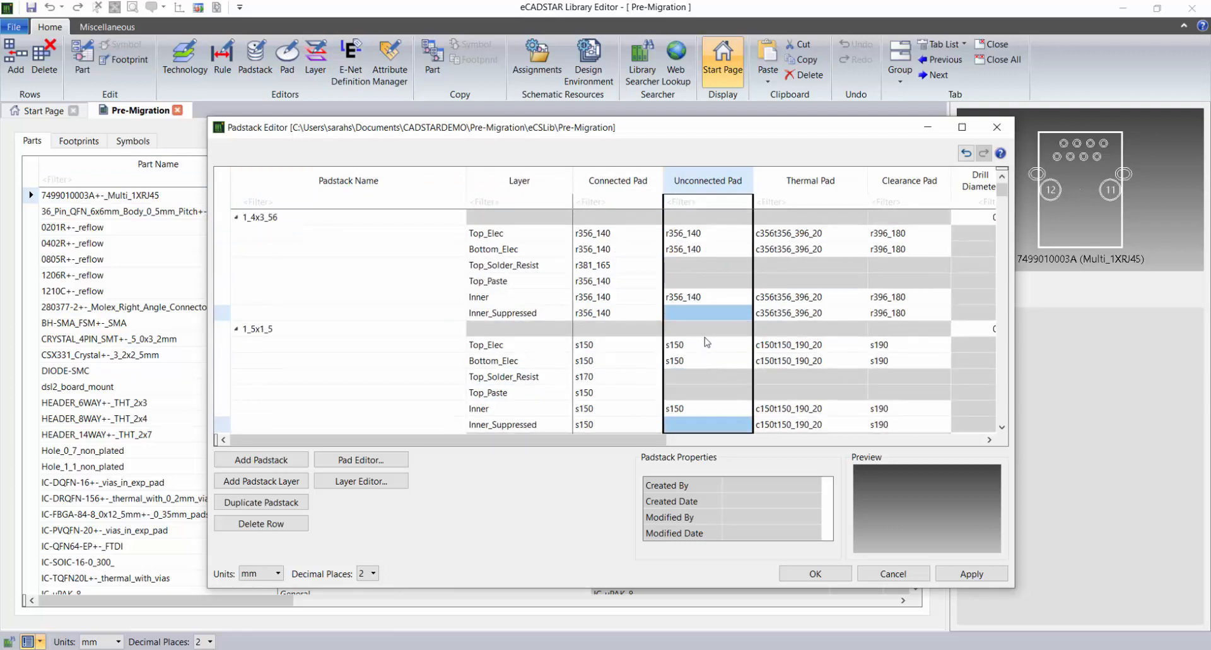
scroll(710, 333, down, 3)
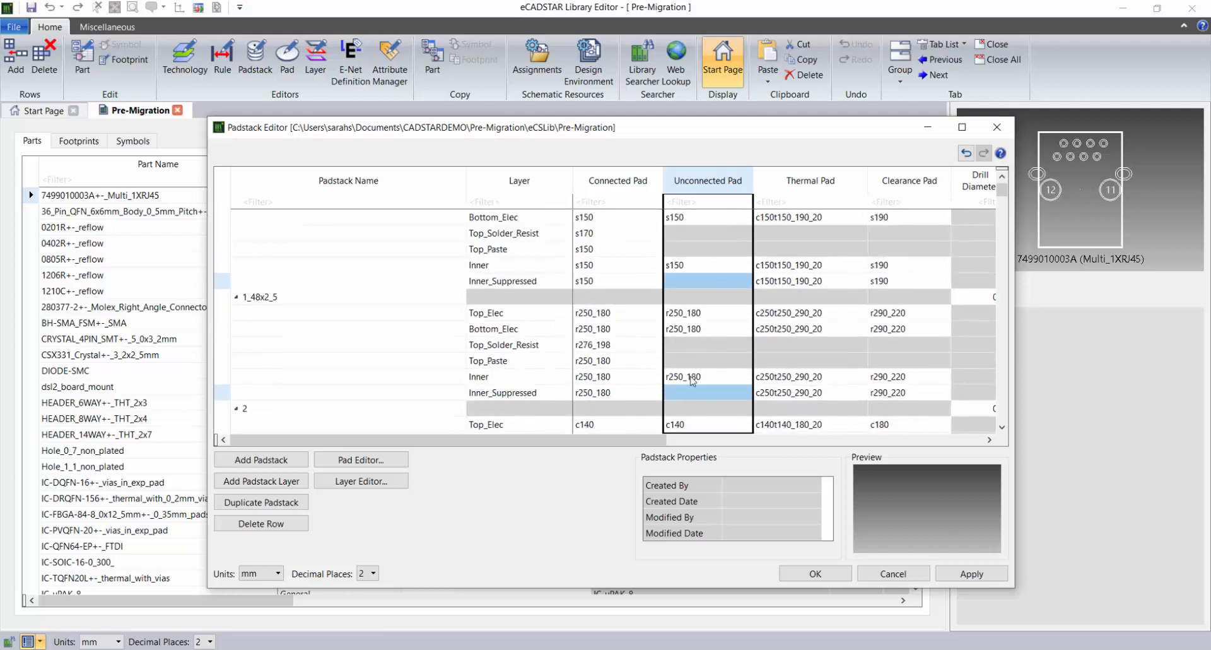
scroll(703, 350, down, 2)
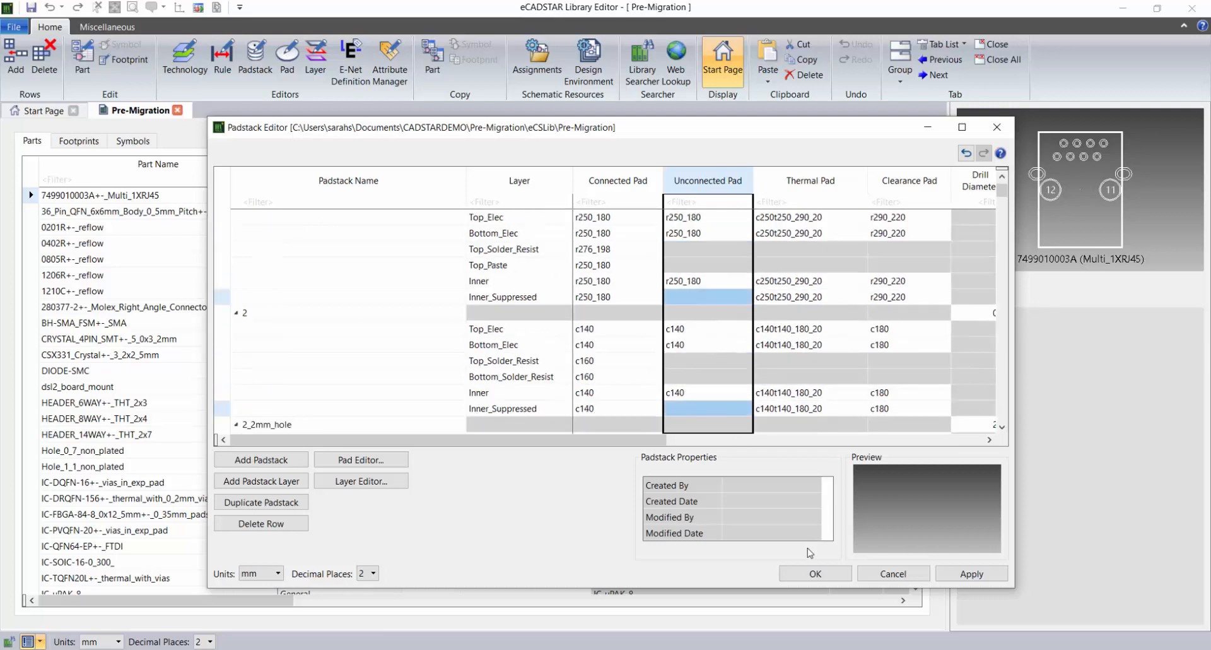
click(814, 574)
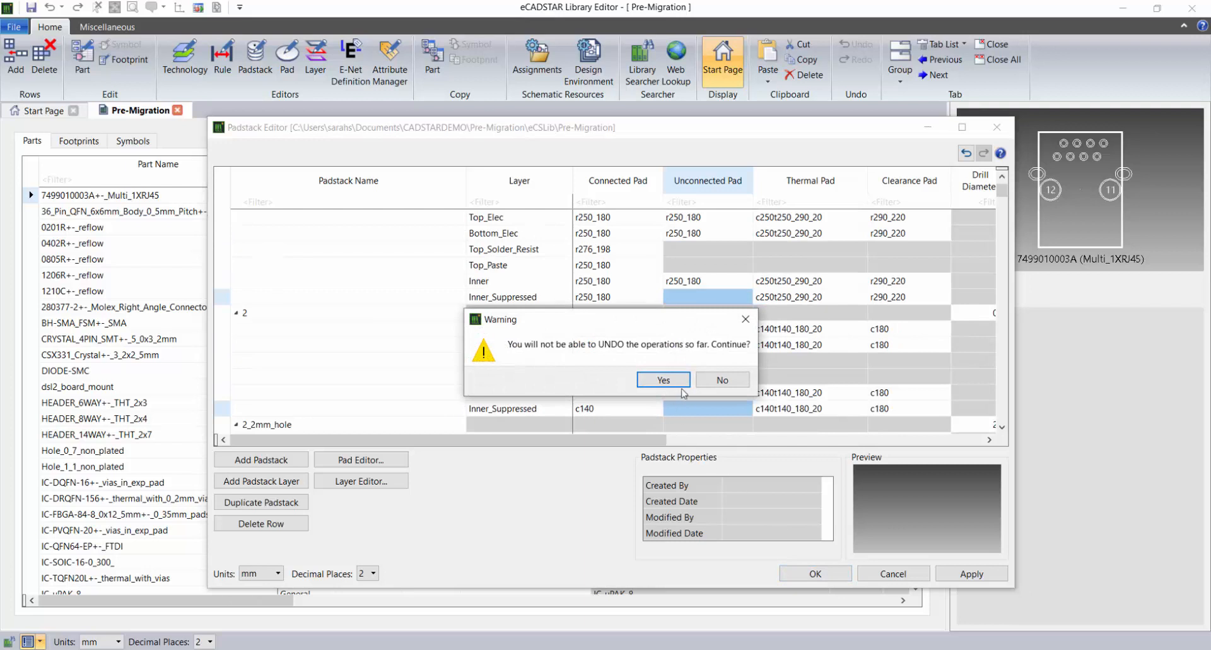
click(679, 382)
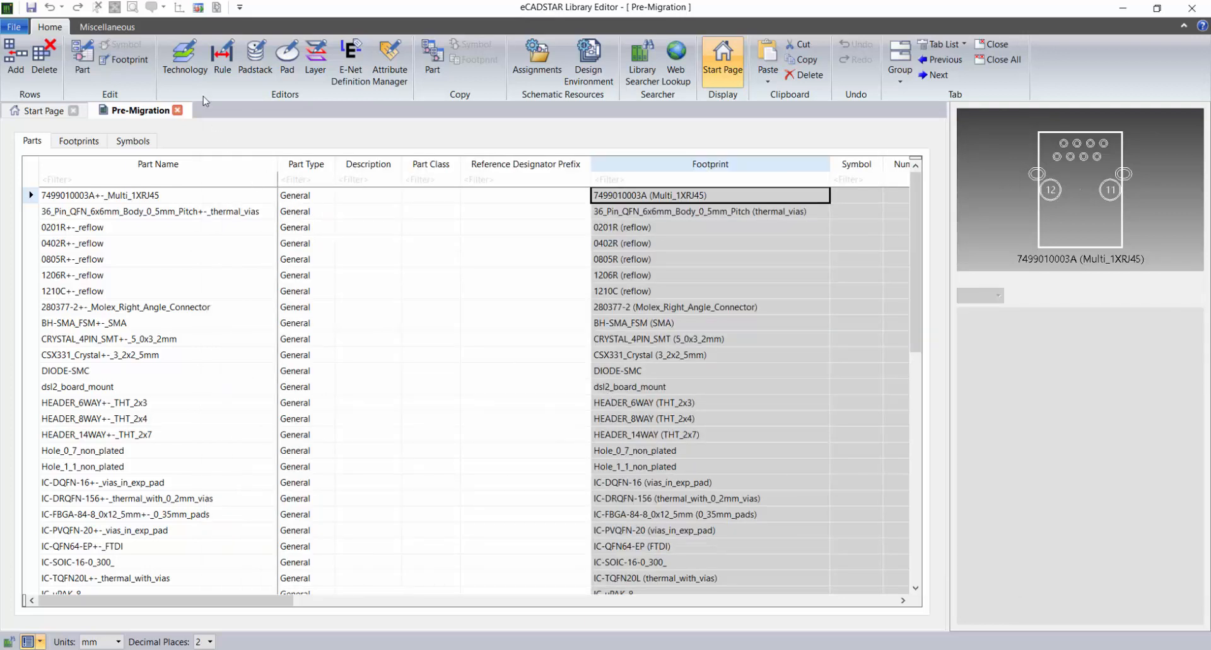
Step: Create a technology named 4_Layer with 4 conductor layers in the technology library
click(184, 60)
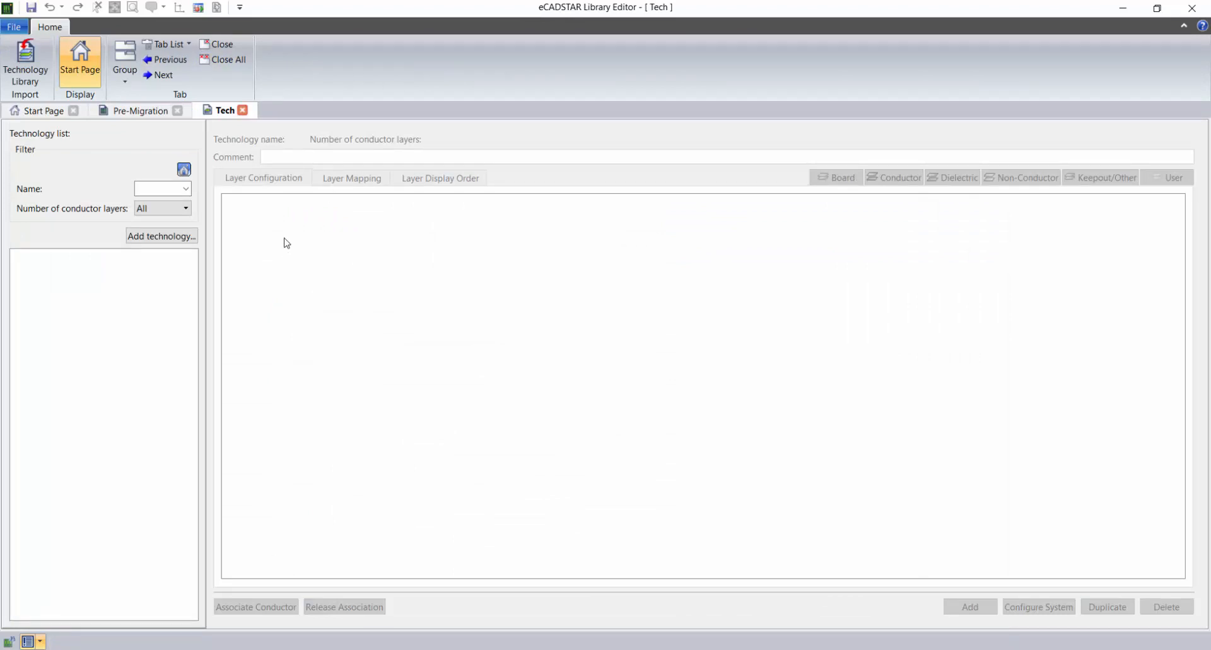
click(163, 236)
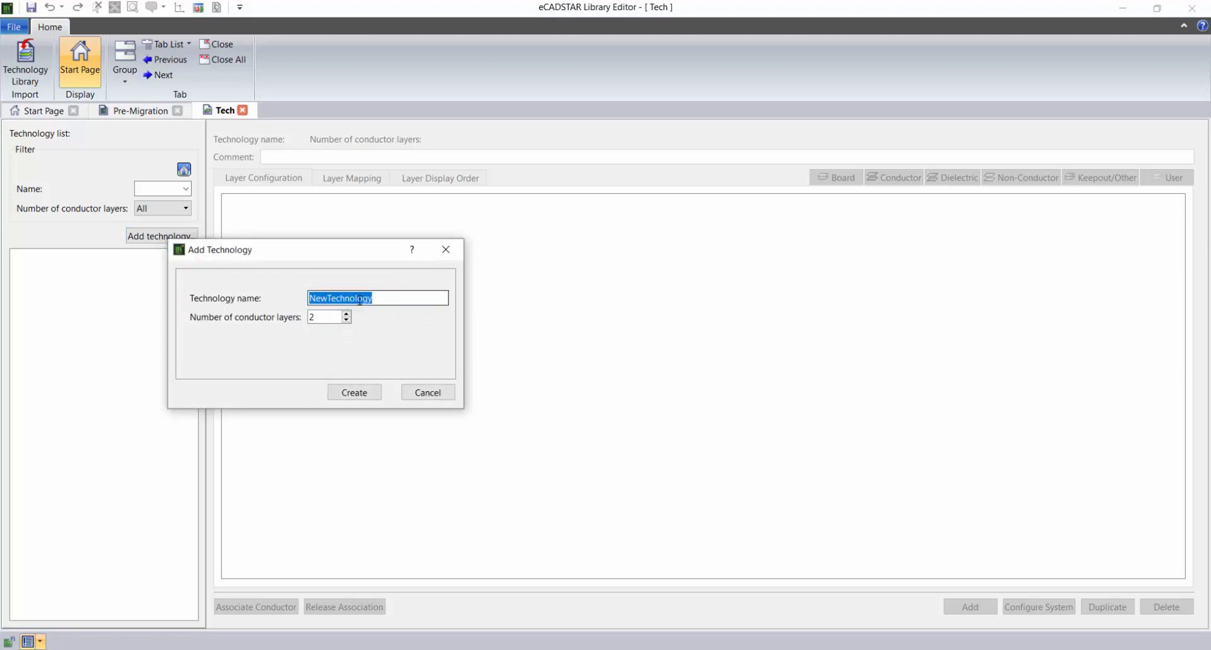
double_click(347, 314)
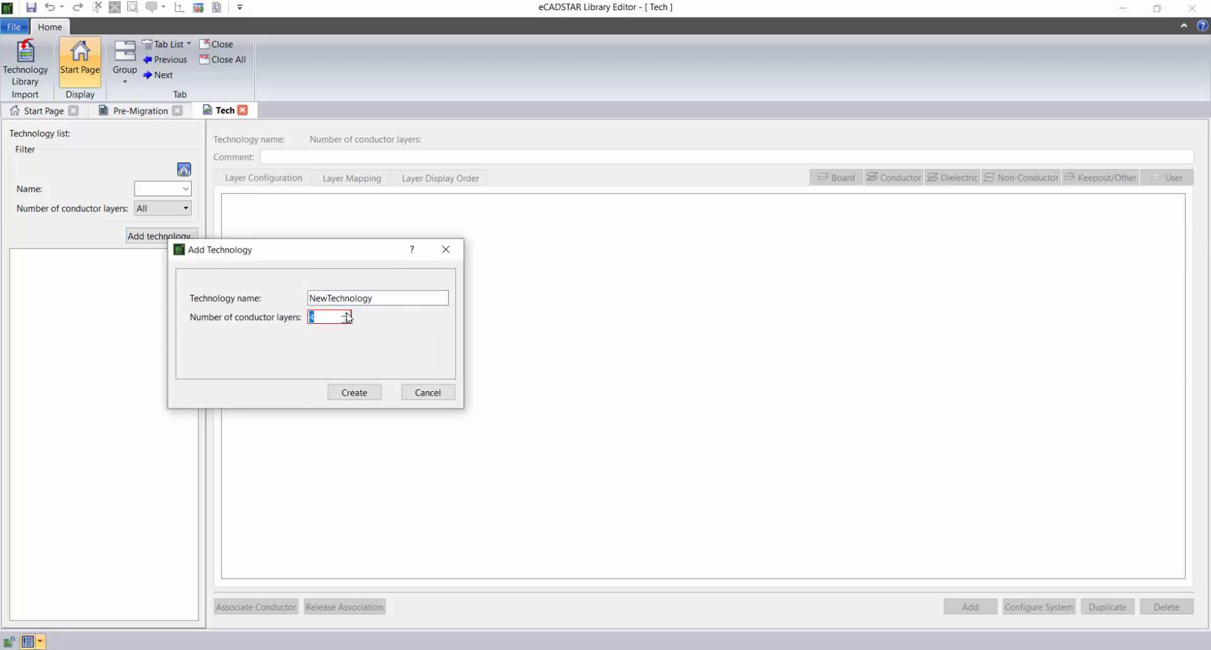
double_click(395, 298)
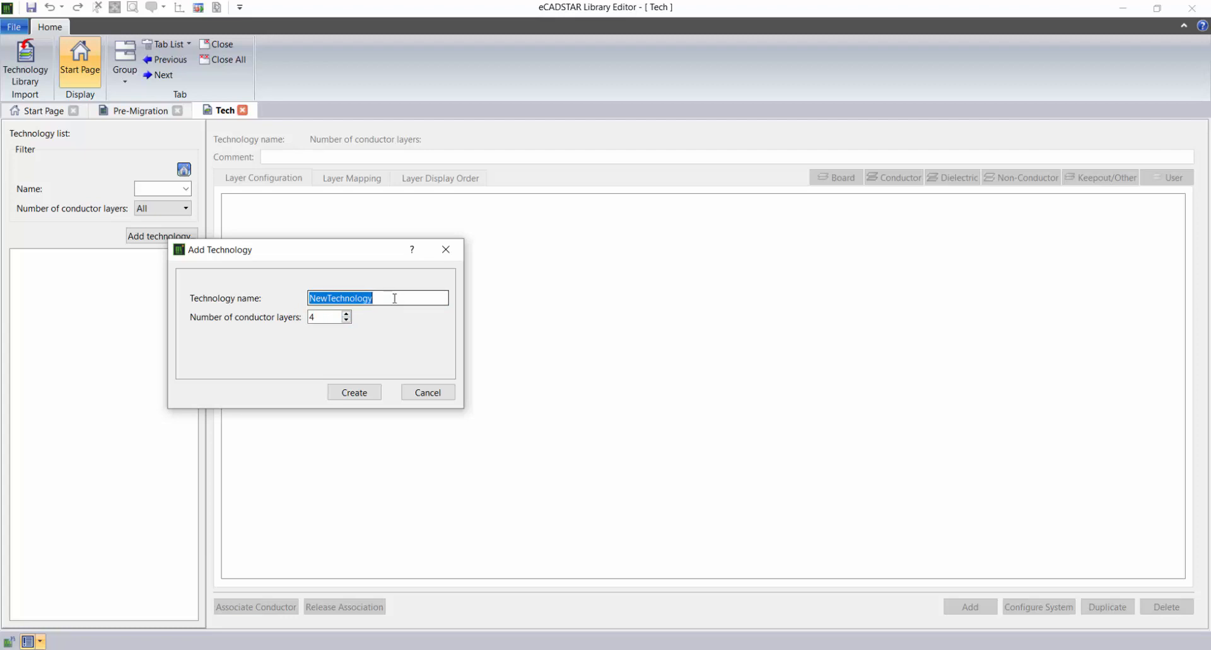
key(BackSpace)
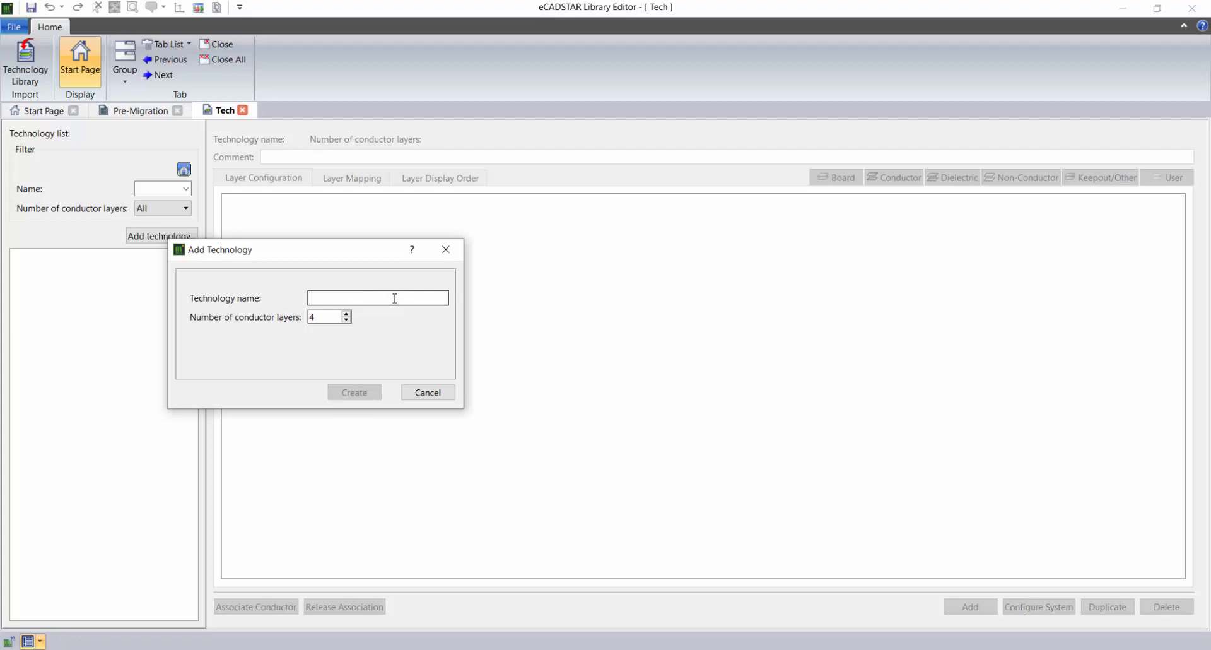
text(4)
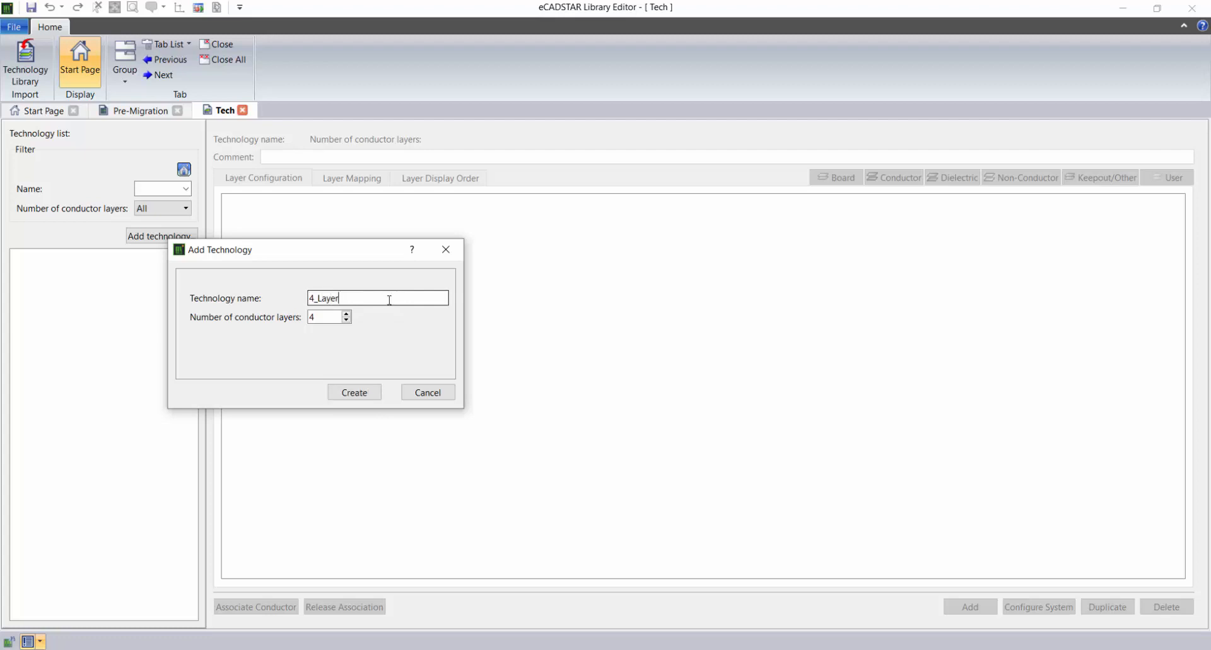
text(_Layer)
click(336, 392)
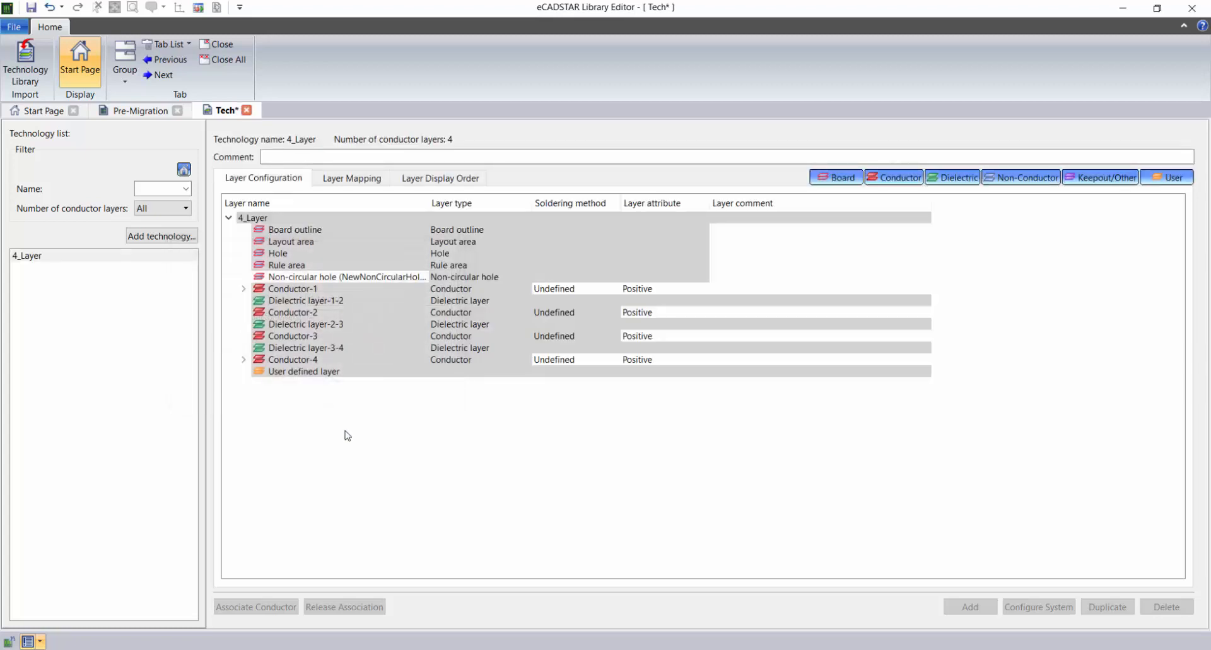
Step: In the layer mapping, assign footprint layer CompHole to Hole and NonCircularHoleLayer to the non-circular hole layer
click(377, 180)
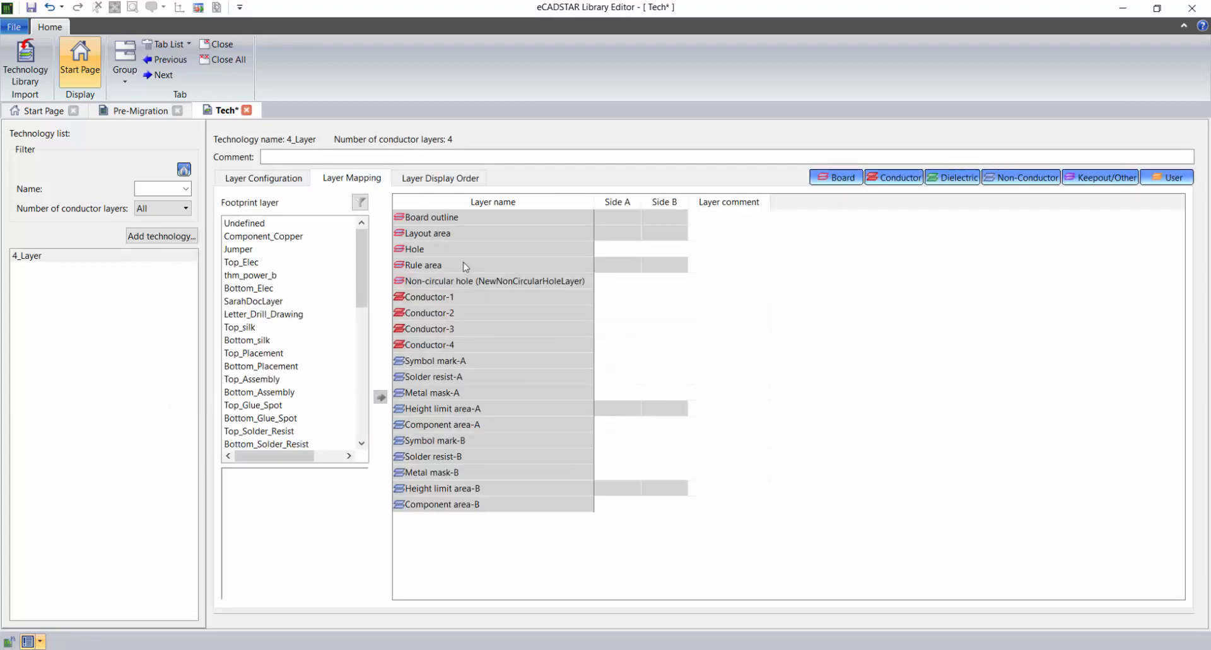
click(681, 249)
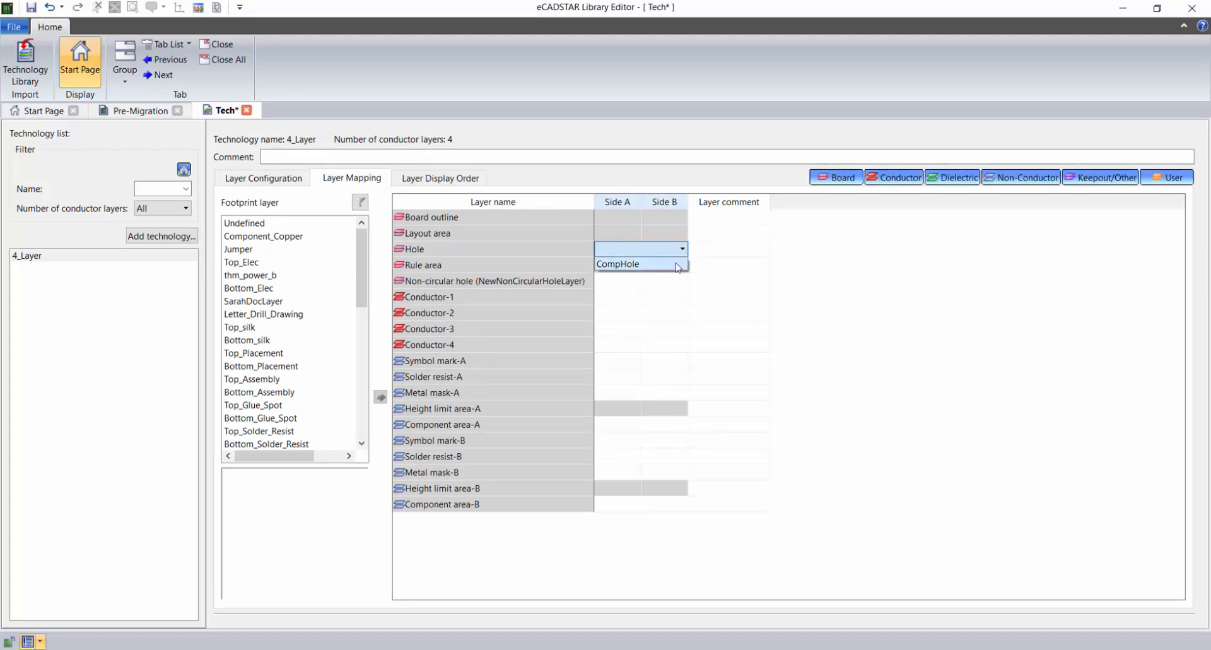
click(678, 265)
click(683, 282)
click(683, 282)
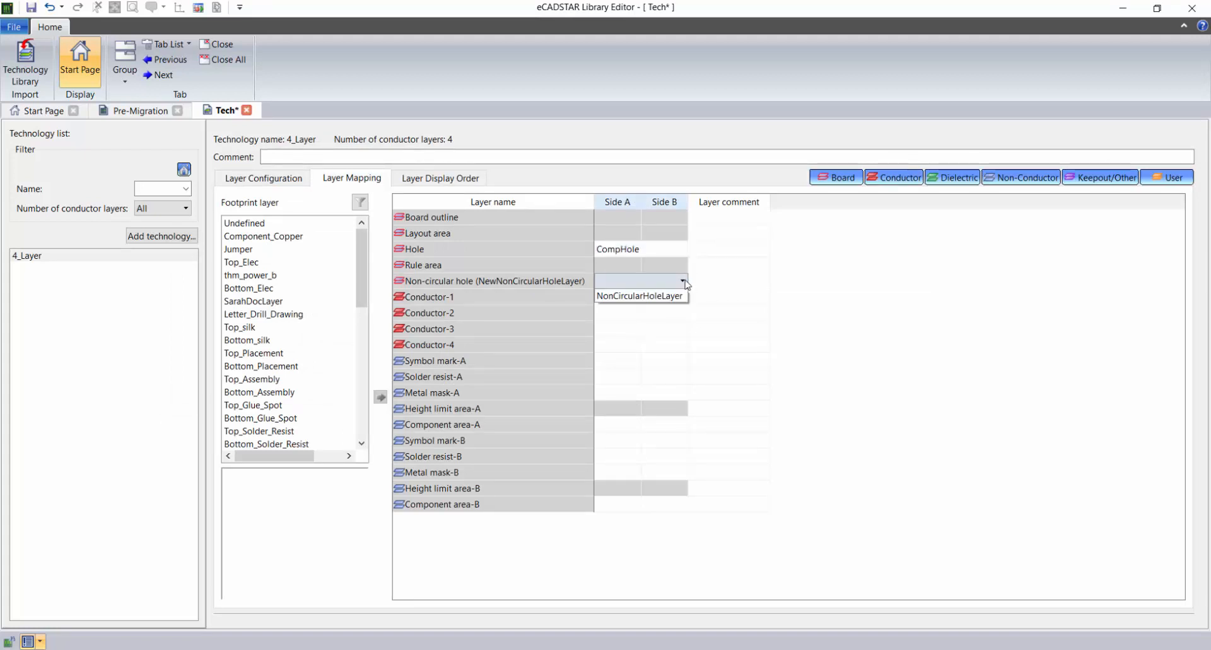
click(662, 296)
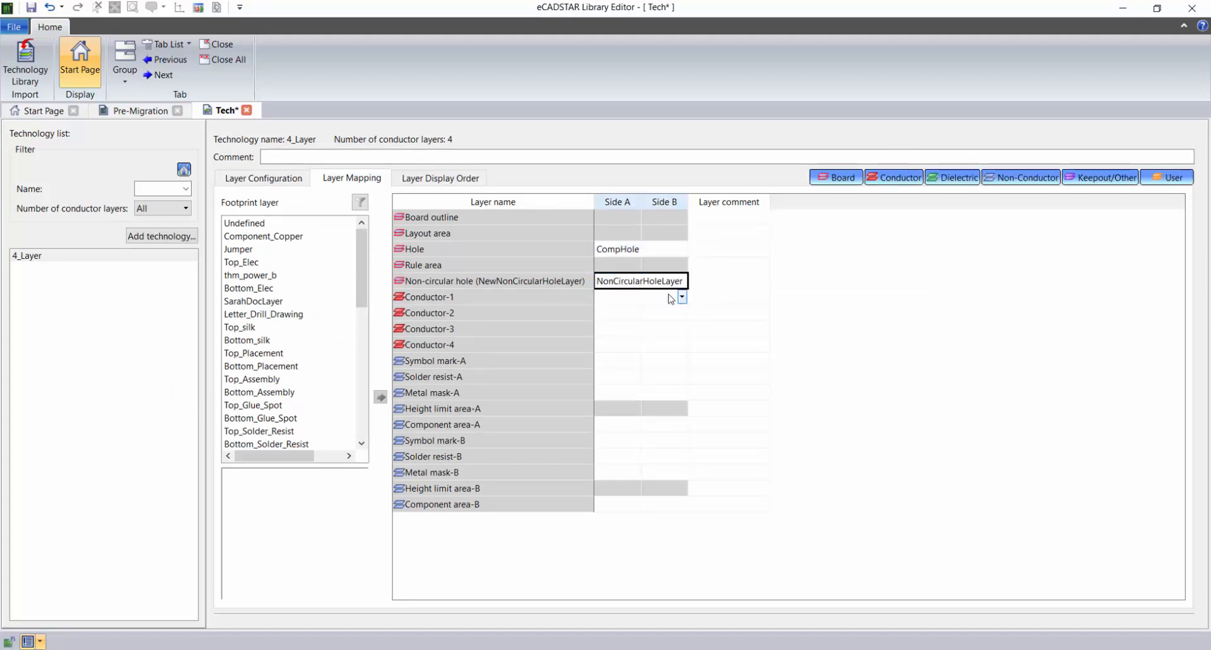
Step: Widen the Side A and Side B columns of the layer mapping table
drag(642, 202, 784, 201)
click(729, 201)
double_click(731, 201)
drag(684, 202, 704, 201)
Step: Map Side A of Conductor-1 to Top_Elec, Conductor-2 and Conductor-3 to Inner, and Conductor-4 to Bottom_Elec
click(697, 298)
click(699, 297)
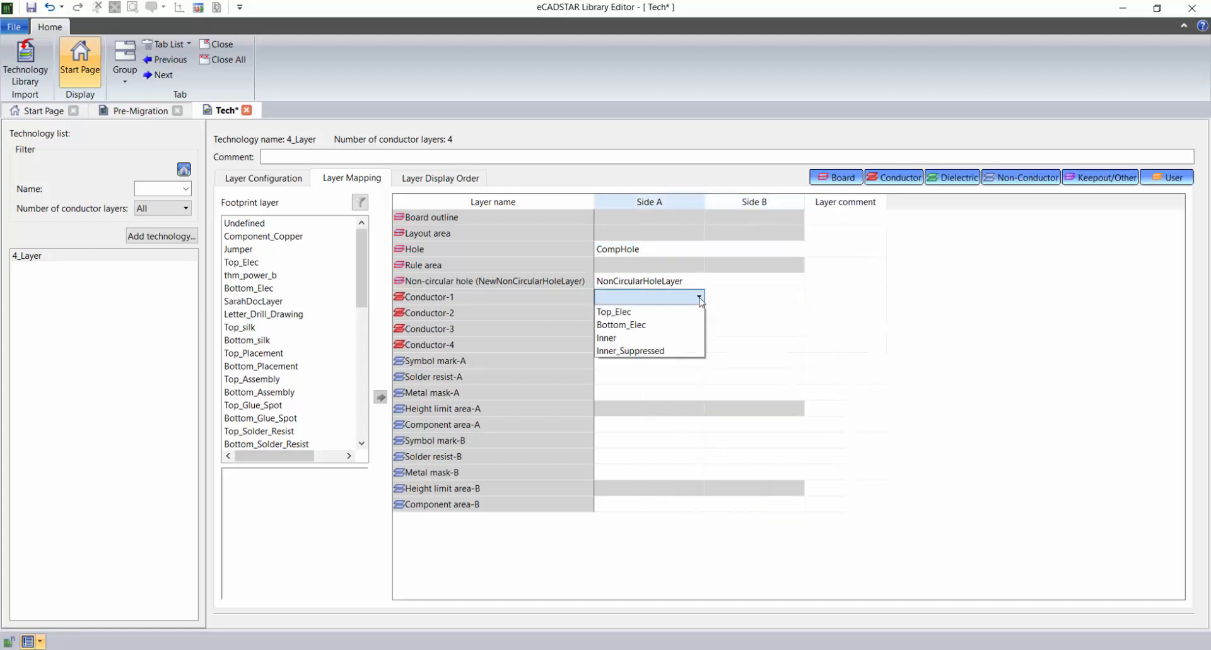
click(685, 312)
click(698, 313)
click(672, 353)
click(699, 329)
click(673, 370)
click(698, 344)
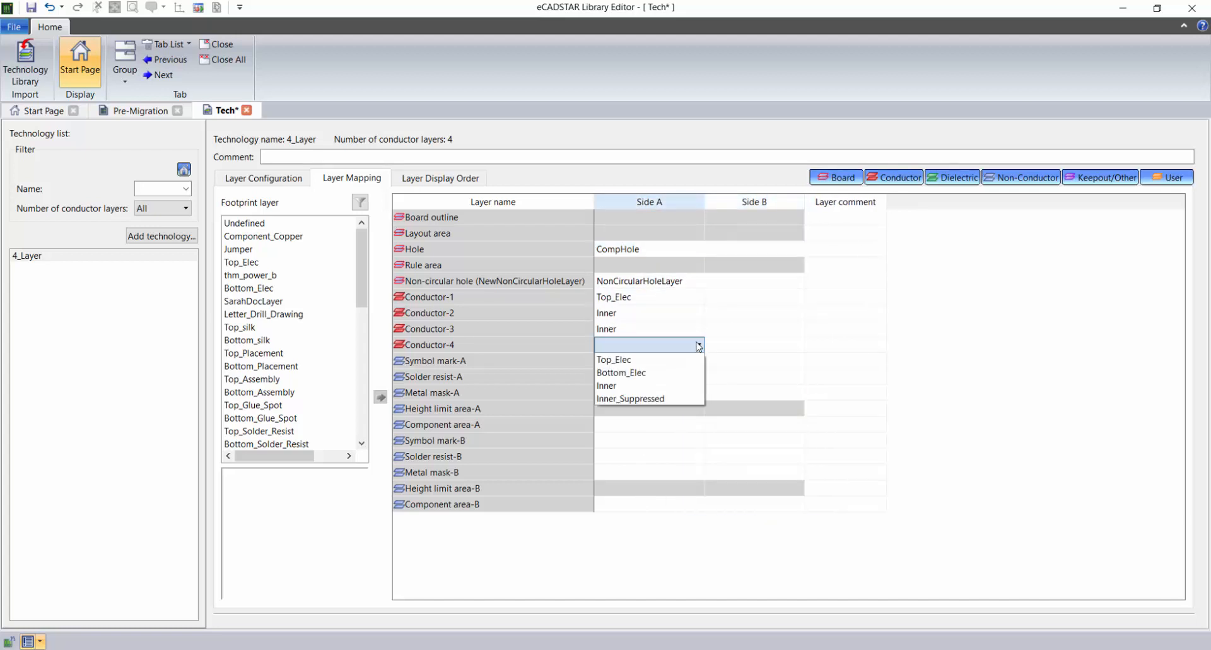
click(630, 373)
Step: Map Side A of Symbol mark-A to Symbol-A, Solder resist-A to Resist-A, Metal mask-A to MetalMask-A and Component area-A to CompArea-A
click(699, 361)
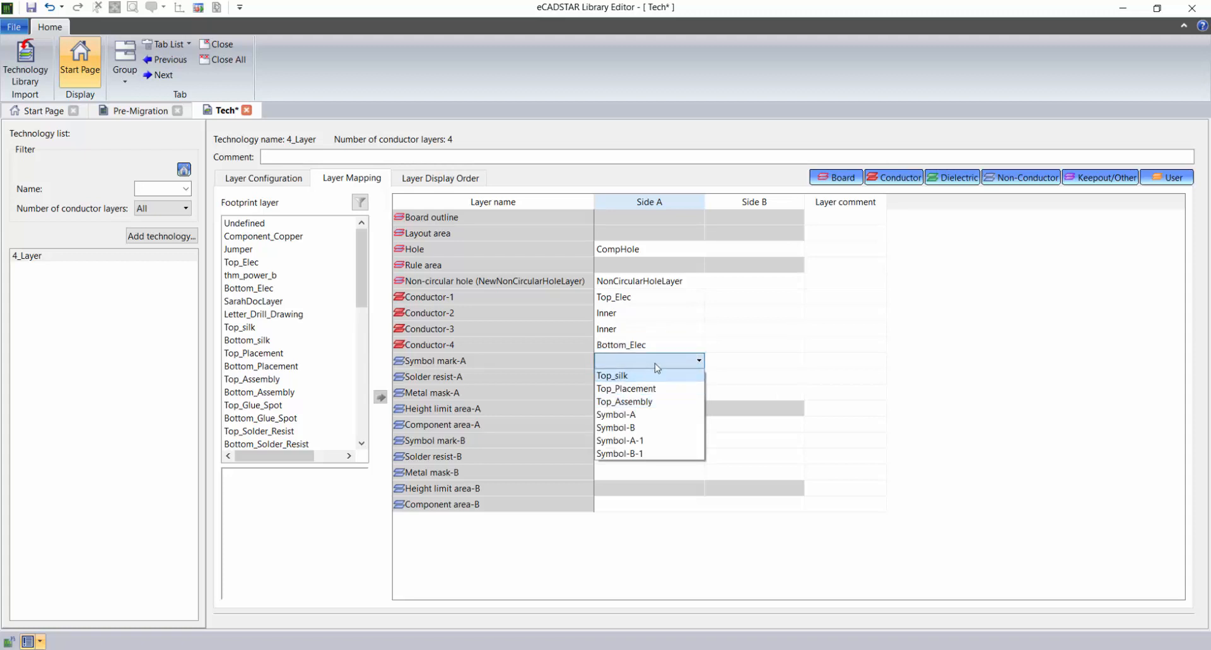
click(616, 415)
click(699, 377)
click(615, 389)
click(699, 393)
click(618, 406)
click(699, 424)
click(618, 437)
Step: Map Side A of Symbol mark-B to Symbol-B, Solder resist-B to Resist-B, Metal mask-B to MetalMask-B and Component area-B to CompArea-B
click(670, 440)
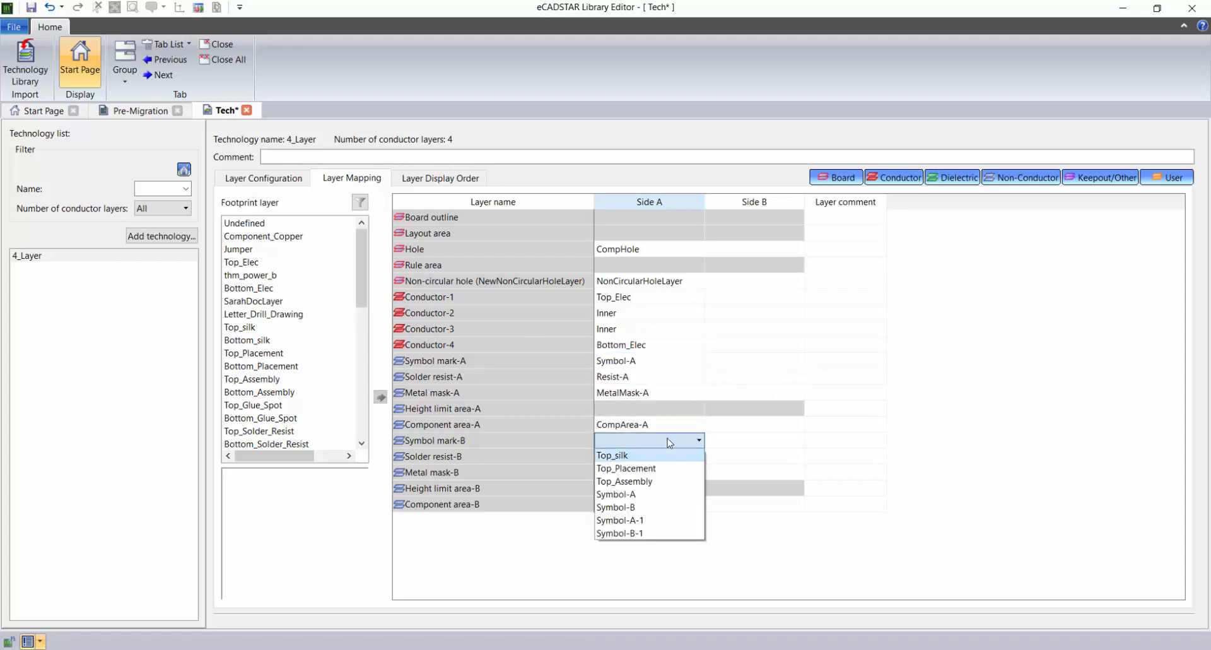
click(619, 507)
click(699, 456)
click(621, 484)
click(698, 471)
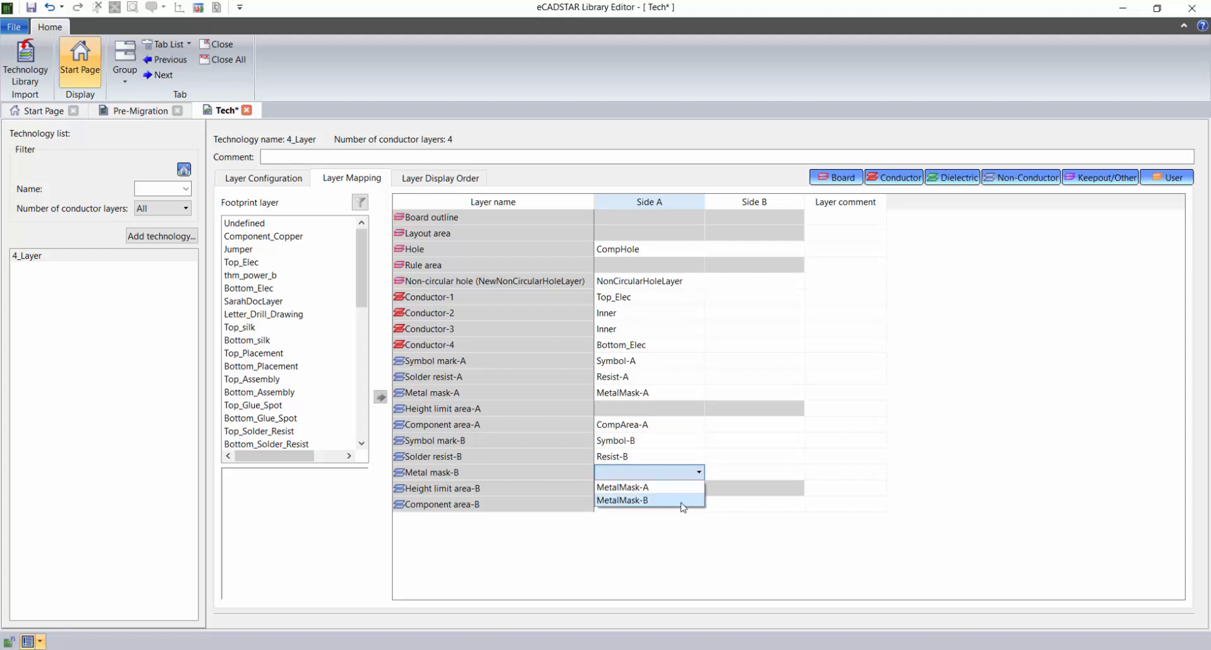
click(683, 500)
click(699, 504)
click(621, 532)
Step: Map Side B of Conductor-1 to Bottom_Elec, Conductor-2 and Conductor-3 to Inner, and Conductor-4 to Top_Elec
click(799, 296)
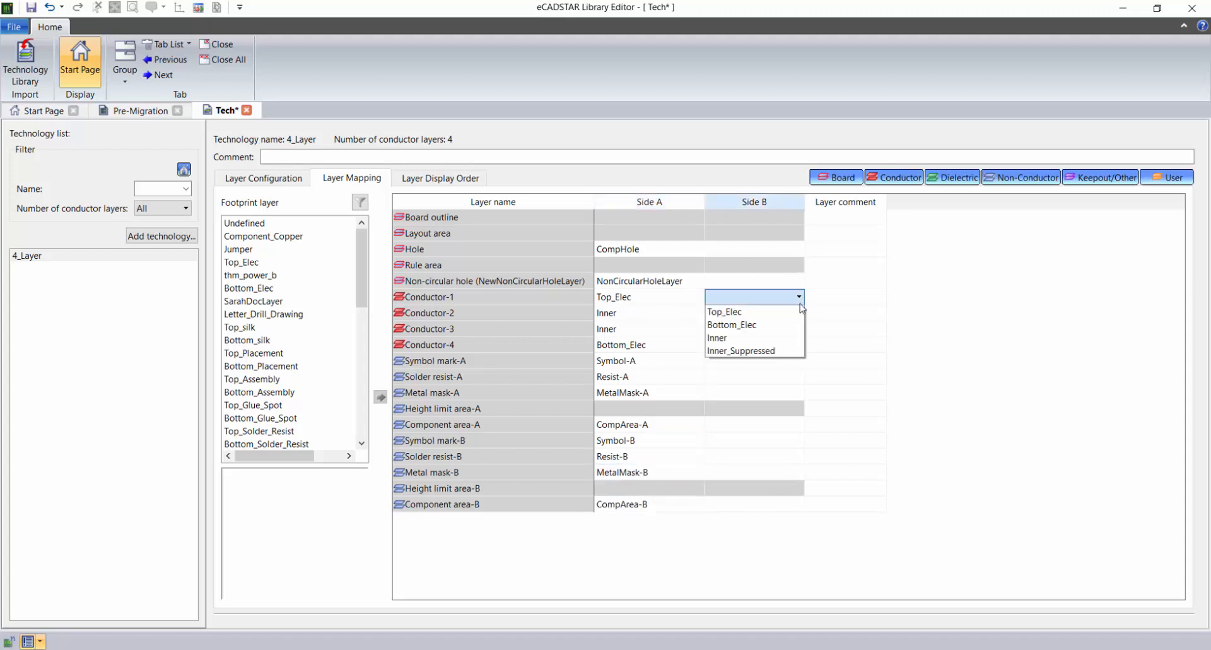
click(732, 325)
click(799, 313)
click(719, 351)
click(799, 329)
click(719, 369)
click(796, 344)
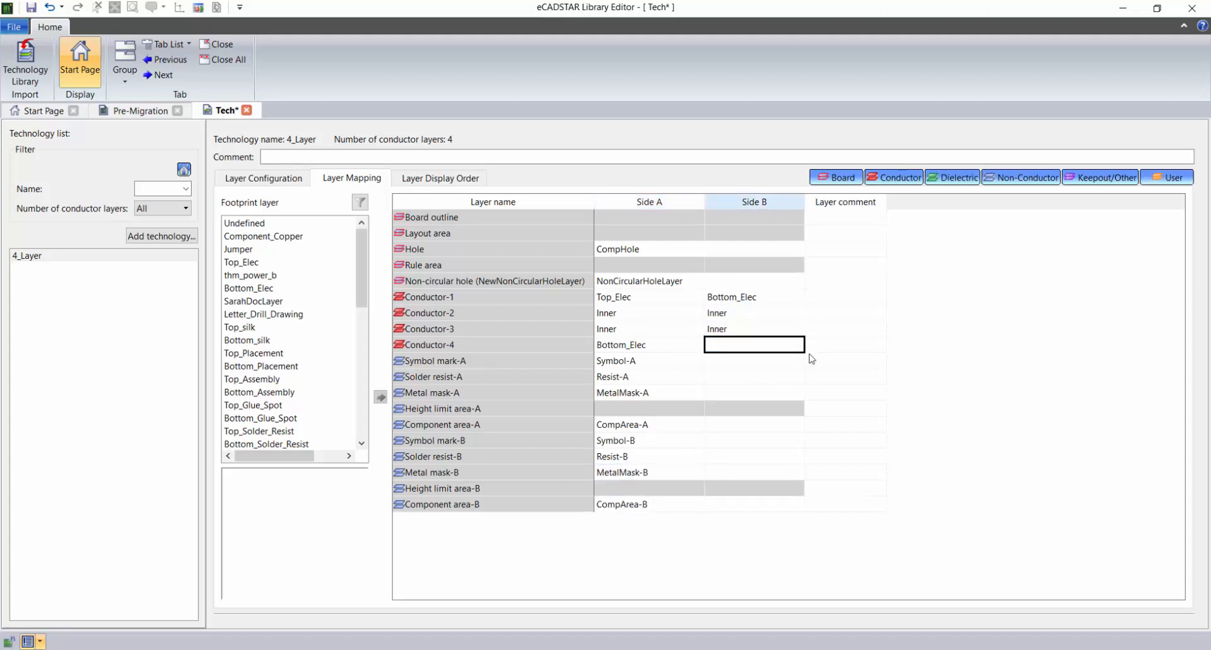
click(799, 345)
click(726, 357)
Step: Map Side B of Symbol mark-A to Symbol-B, Solder resist-A to Resist-B, Metal mask-A to MetalMask-B and Component area-A to CompArea-B
click(799, 360)
click(726, 388)
click(799, 376)
click(726, 405)
click(799, 392)
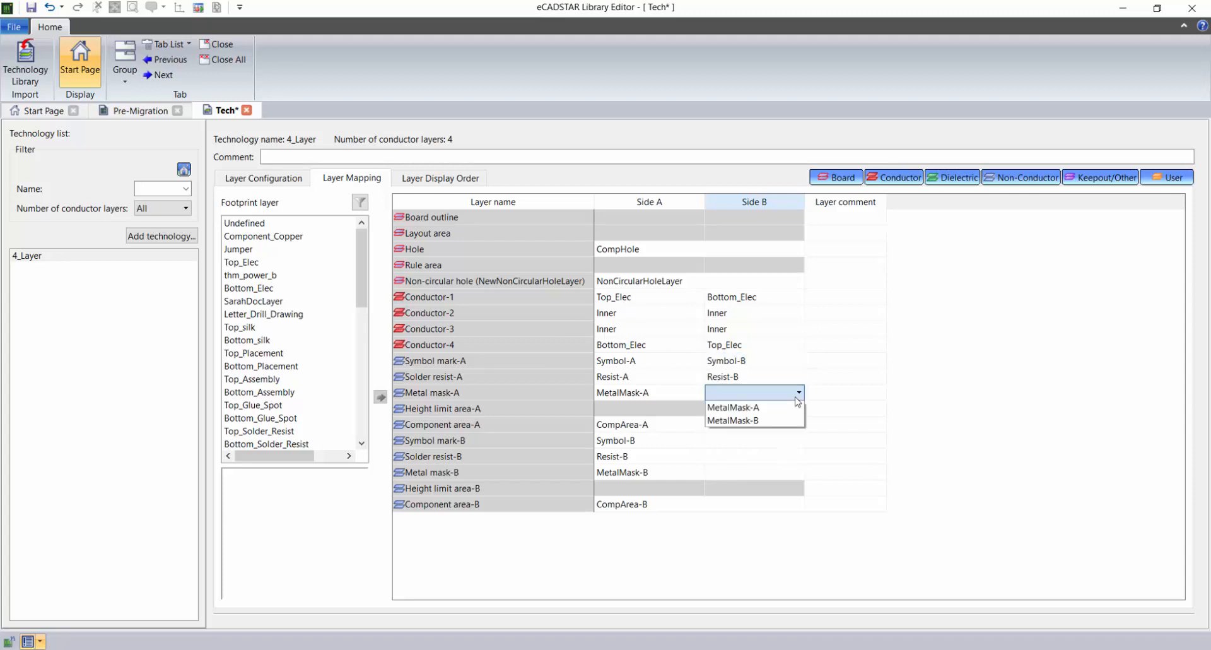
click(732, 420)
click(800, 424)
click(732, 452)
Step: Map Side B of Symbol mark-B to Symbol-A, Solder resist-B to Resist-A, Metal mask-B to MetalMask-A and Component area-B to CompArea-A
click(799, 441)
click(726, 496)
click(799, 456)
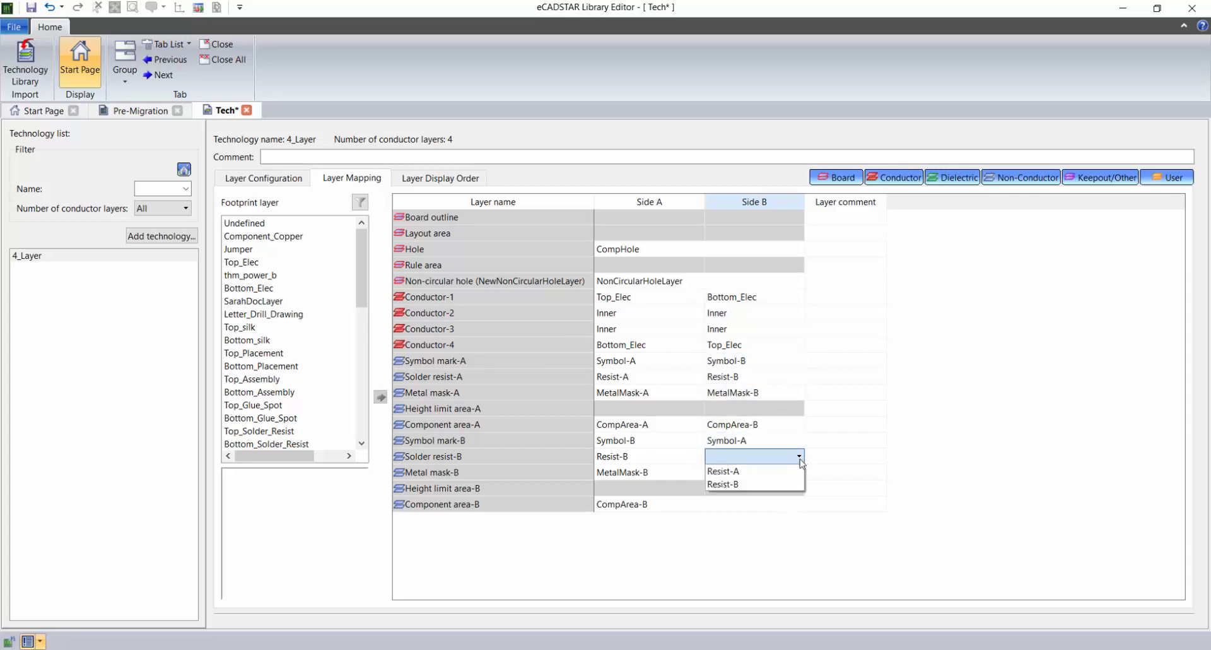
click(724, 471)
click(799, 472)
click(726, 487)
click(799, 504)
click(725, 518)
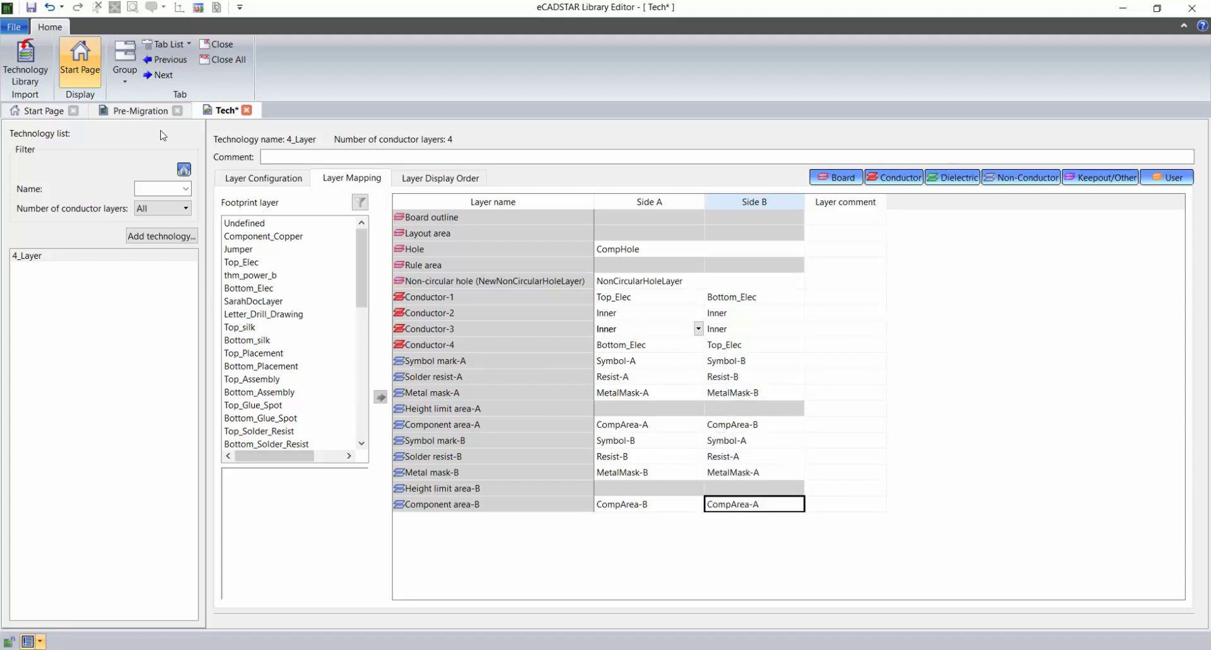
Step: Save the technology library with the 4_Layer mapping and close it
click(31, 8)
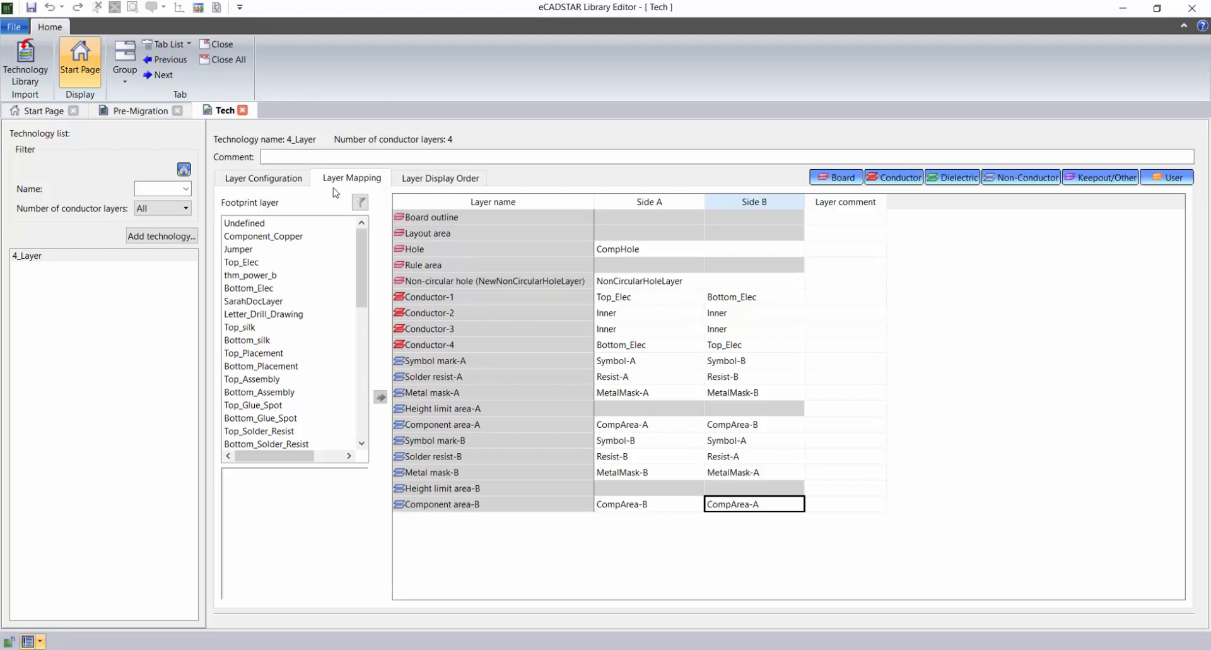
click(243, 110)
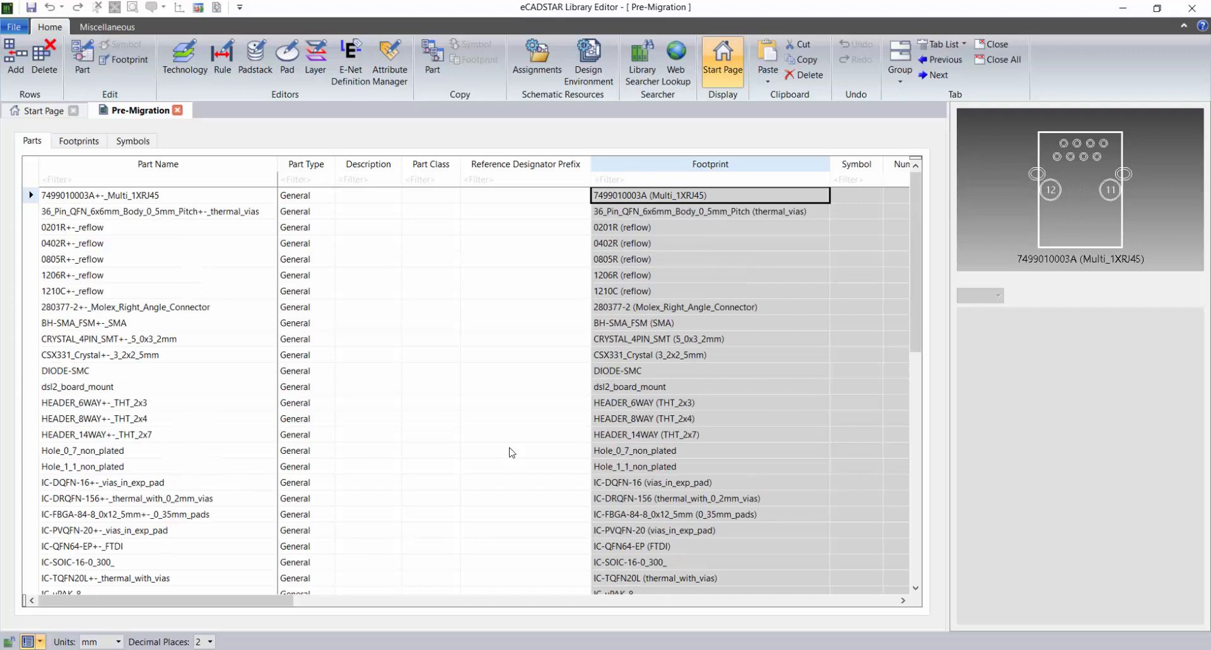
Step: Switch to File Explorer, locate tech.tec in the tech_rule folder of the MigrationDemo design's library and close the window
key(alt+Tab)
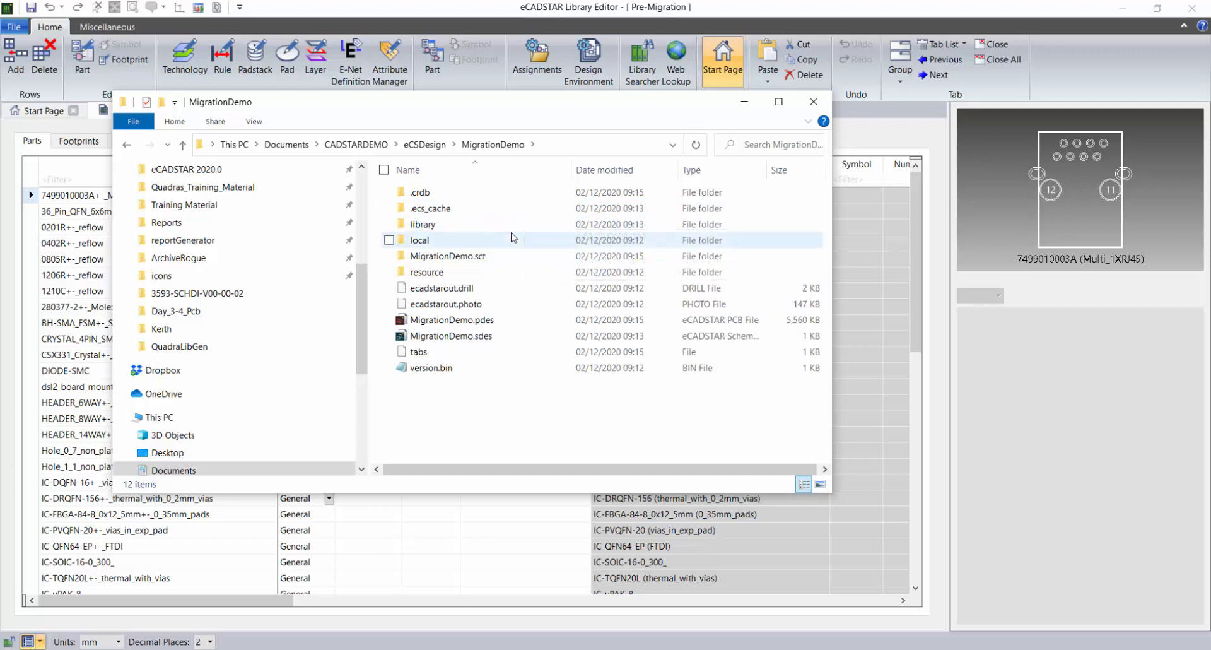
mouse_move(511, 223)
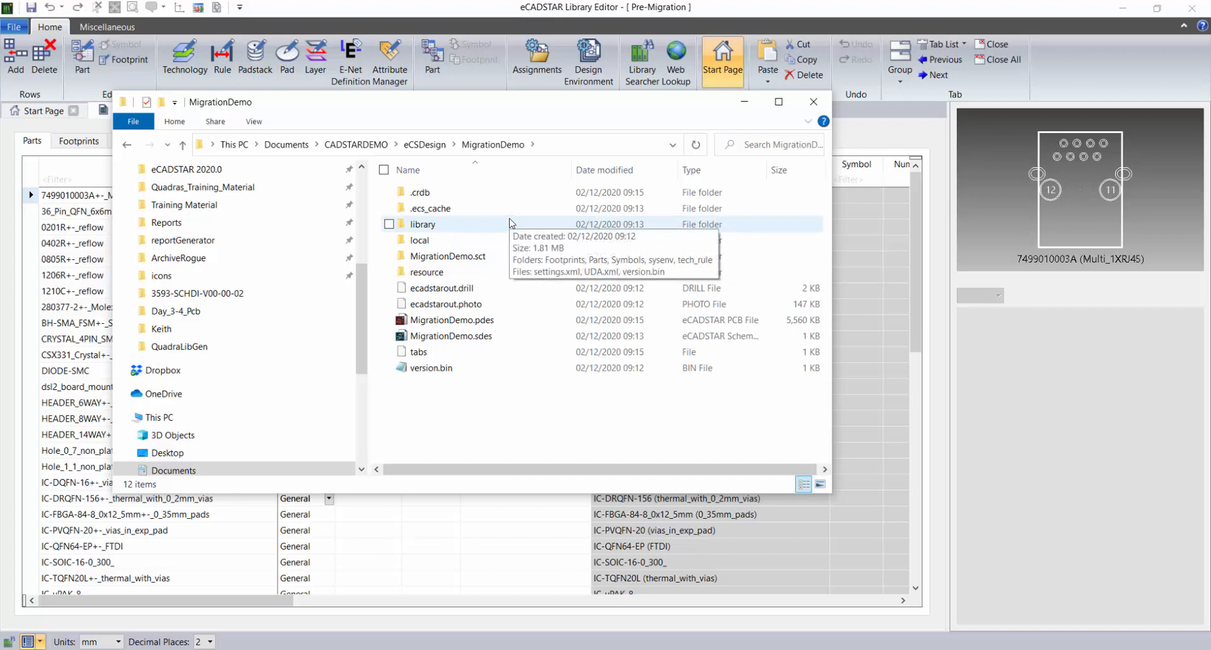
double_click(511, 224)
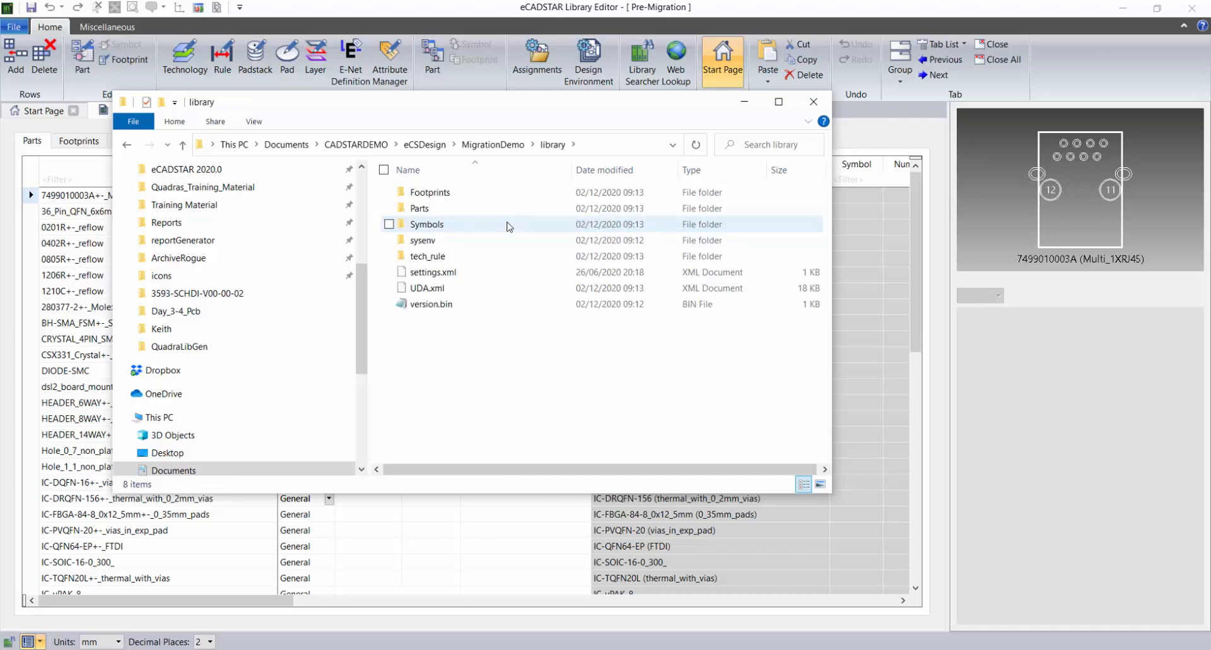
double_click(492, 256)
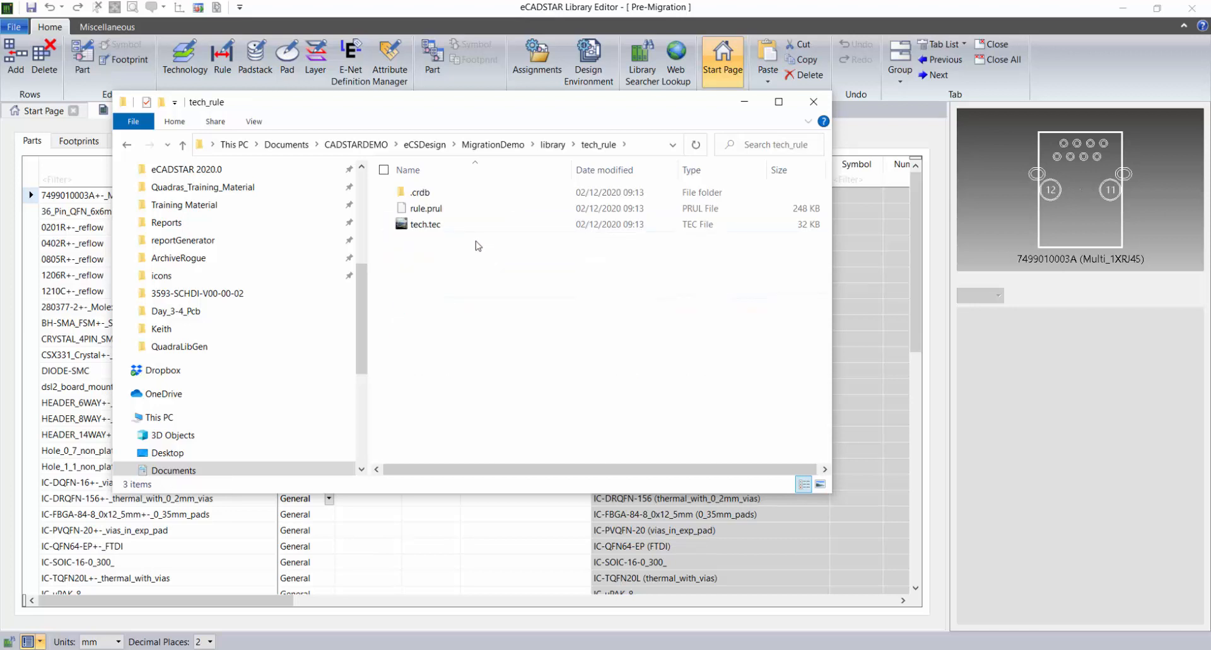
click(452, 228)
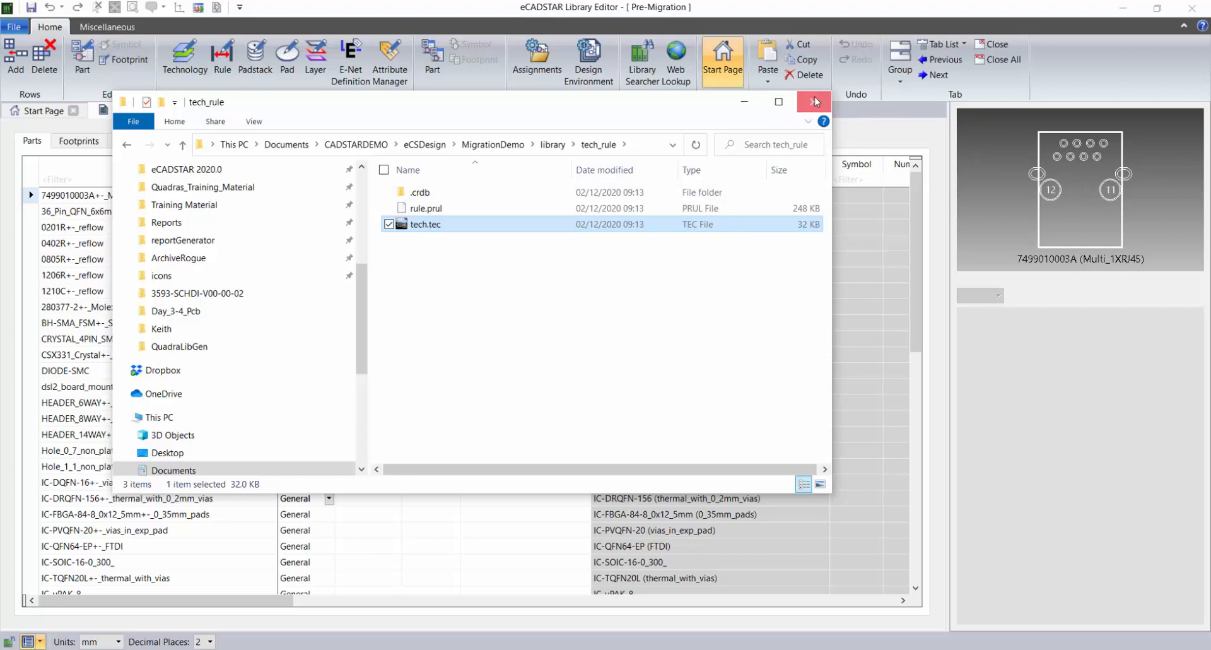
click(814, 102)
Step: Reopen the technology library from the Pre-Migration library
click(185, 60)
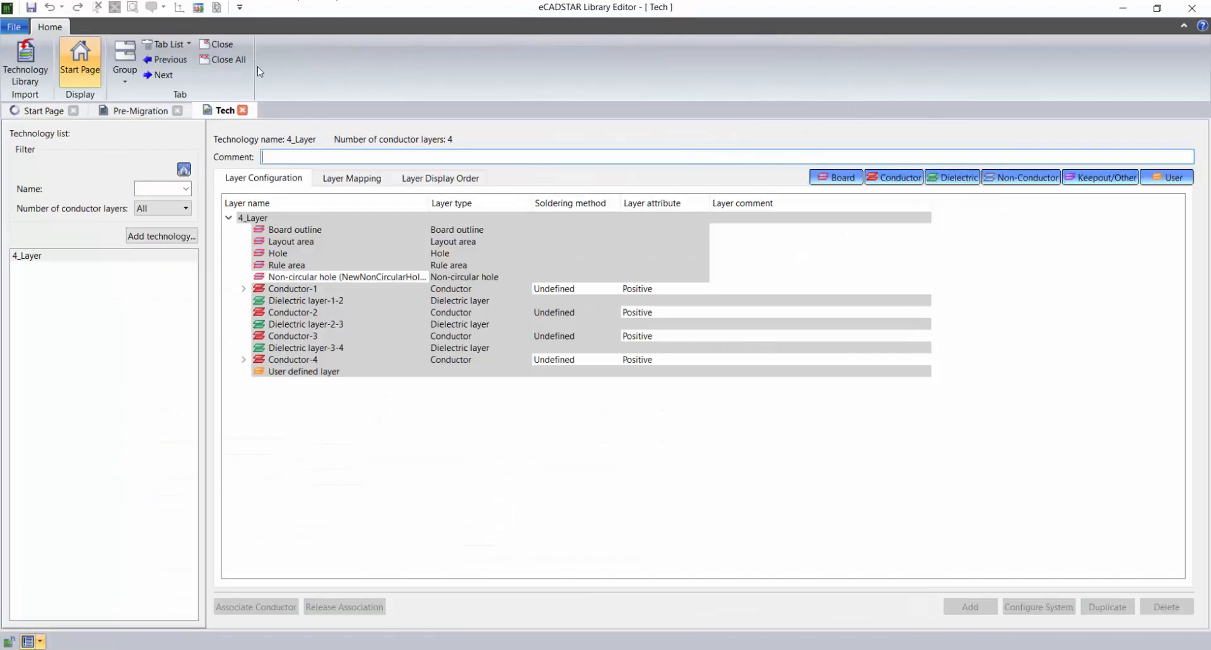